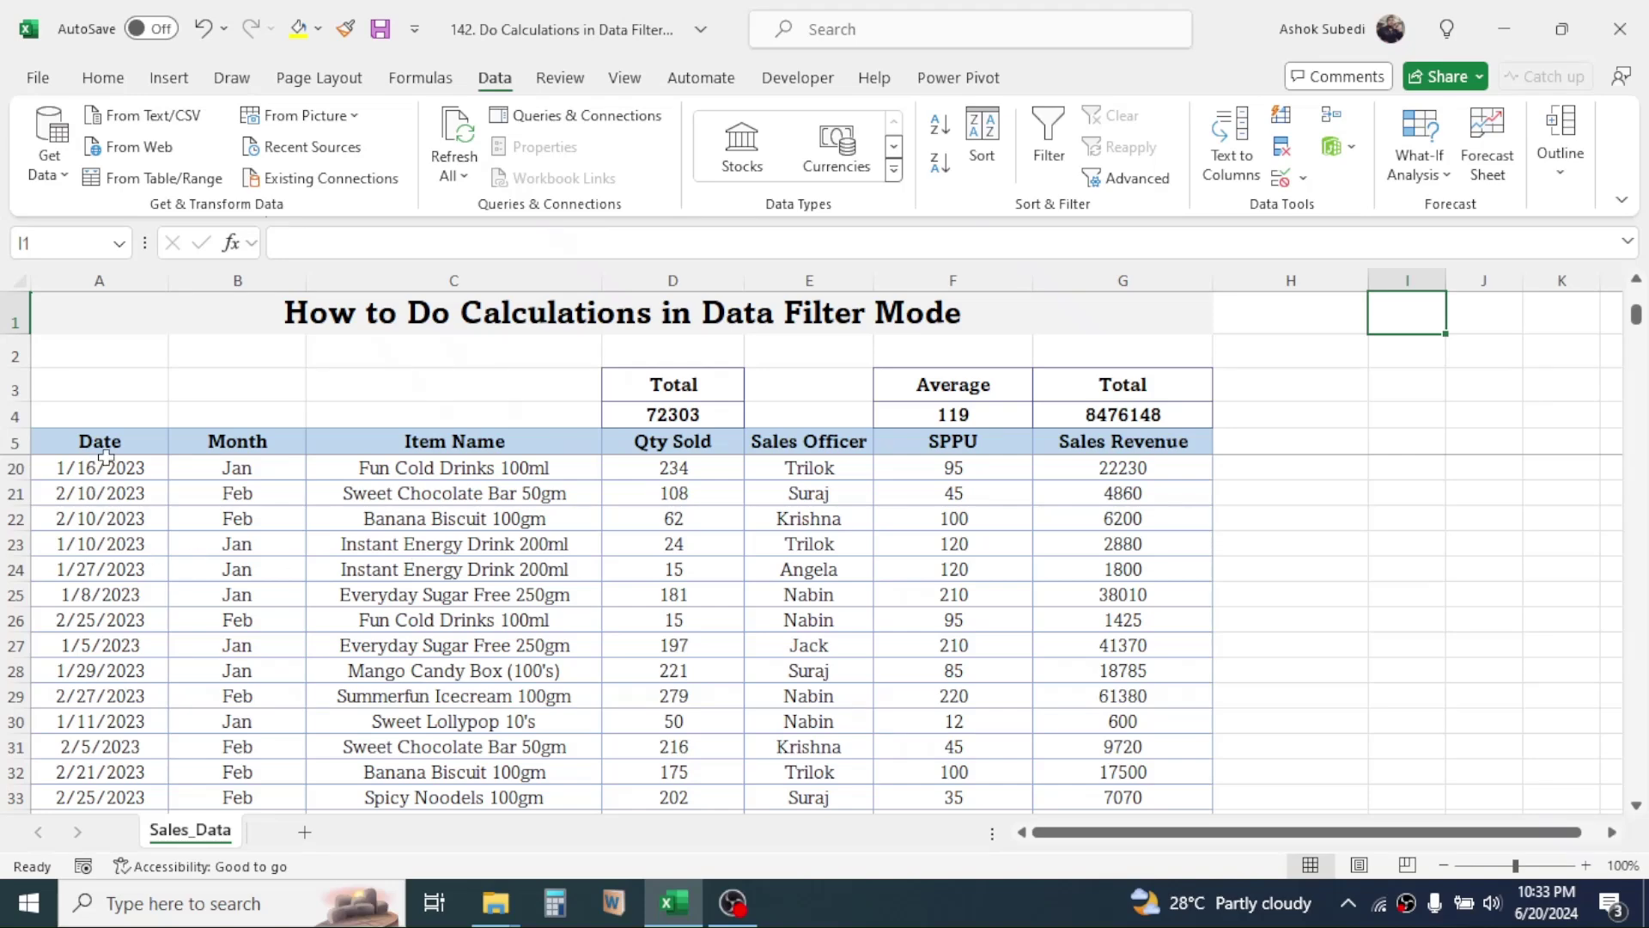
- Select the first values of the Qty Sold, Sales Officer, SPPU and Sales Revenue columns to inspect them
{"action": "left_click", "coordinate": [105, 457]}
{"action": "scroll", "coordinate": [172, 516], "scroll_direction": "up", "scroll_amount": 5}
{"action": "left_click", "coordinate": [237, 441]}
{"action": "left_click_drag", "start_coordinate": [453, 441], "coordinate": [454, 493]}
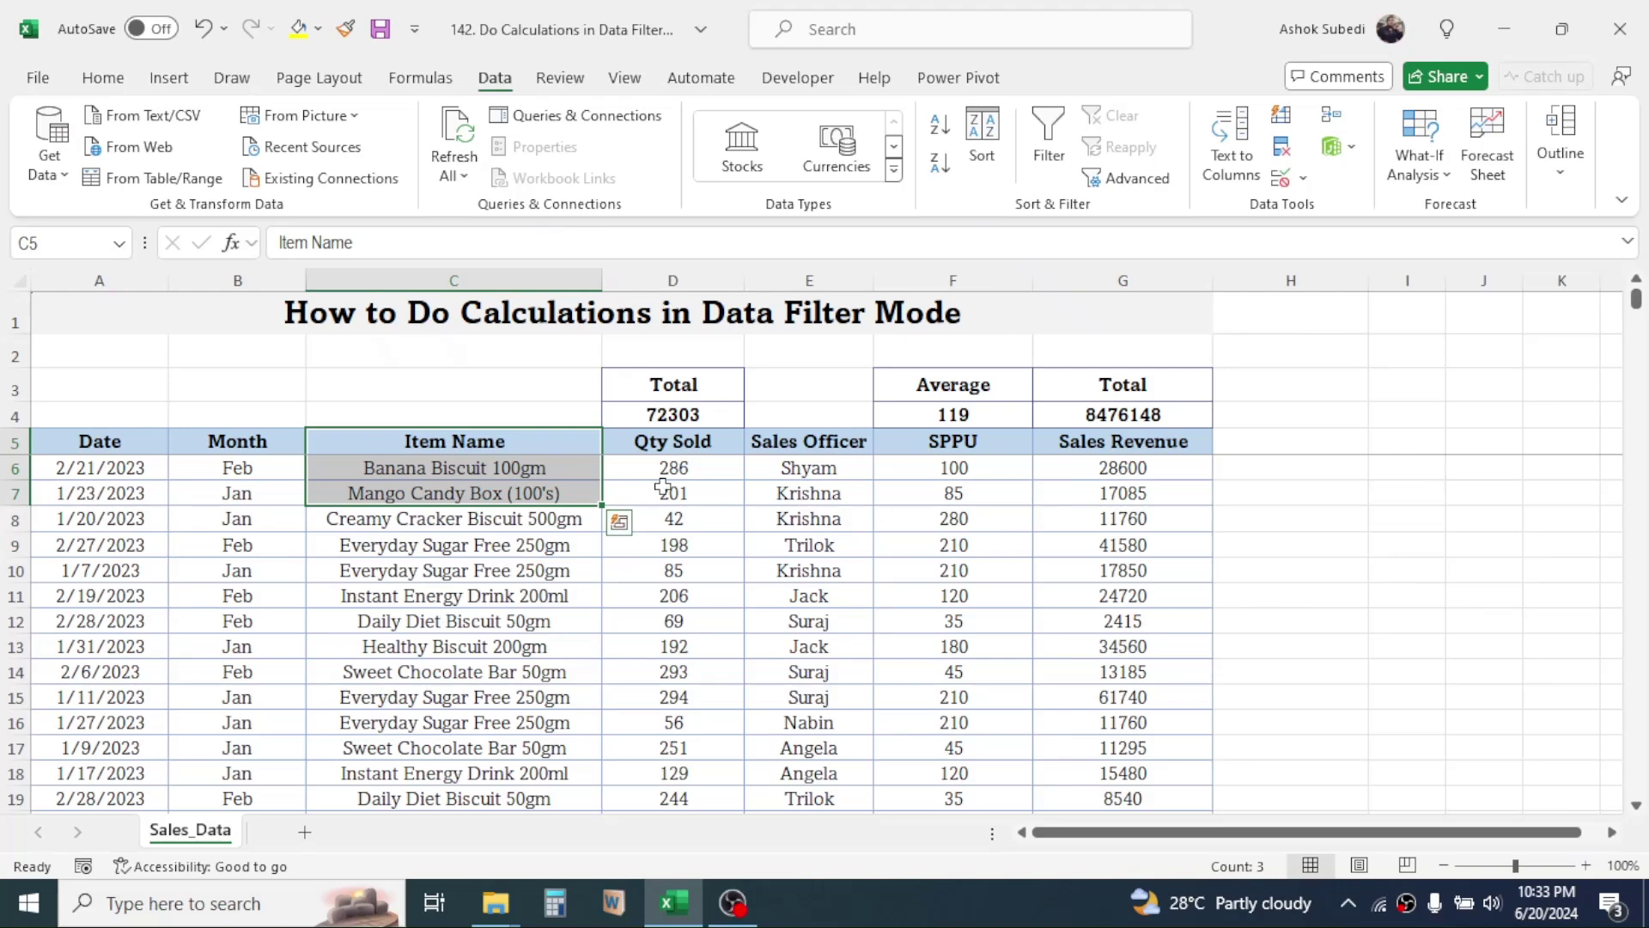
{"action": "left_click_drag", "start_coordinate": [702, 444], "coordinate": [674, 494]}
{"action": "left_click_drag", "start_coordinate": [808, 441], "coordinate": [855, 493]}
{"action": "left_click", "coordinate": [964, 443]}
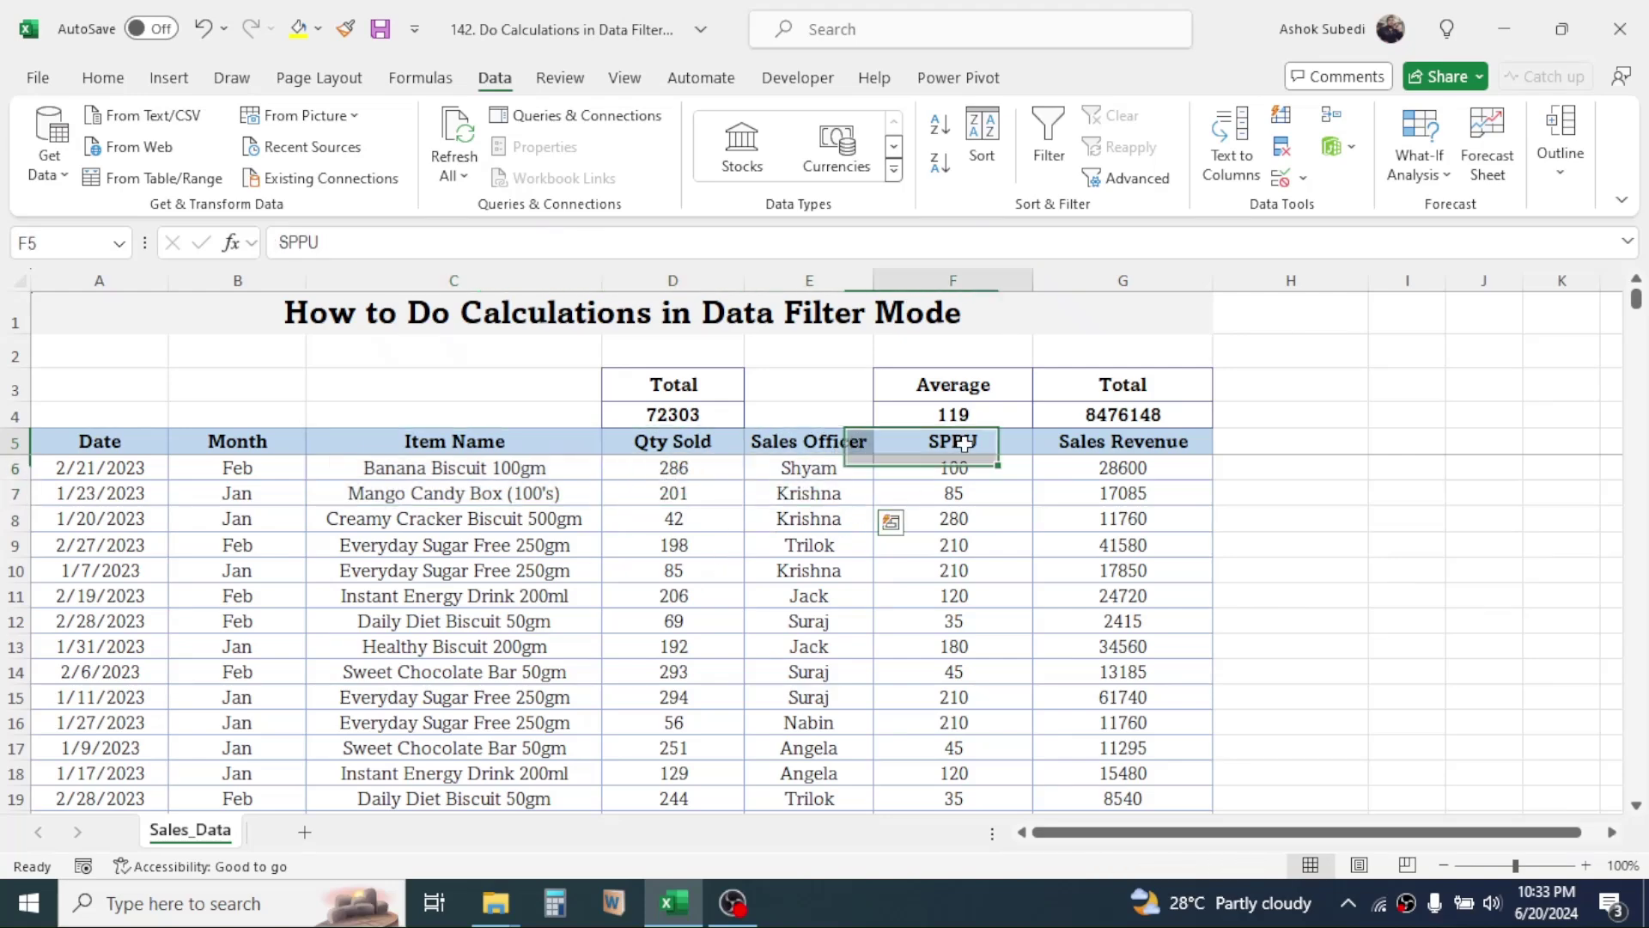
{"action": "left_click_drag", "start_coordinate": [964, 444], "coordinate": [951, 570]}
{"action": "left_click_drag", "start_coordinate": [1116, 440], "coordinate": [1116, 550]}
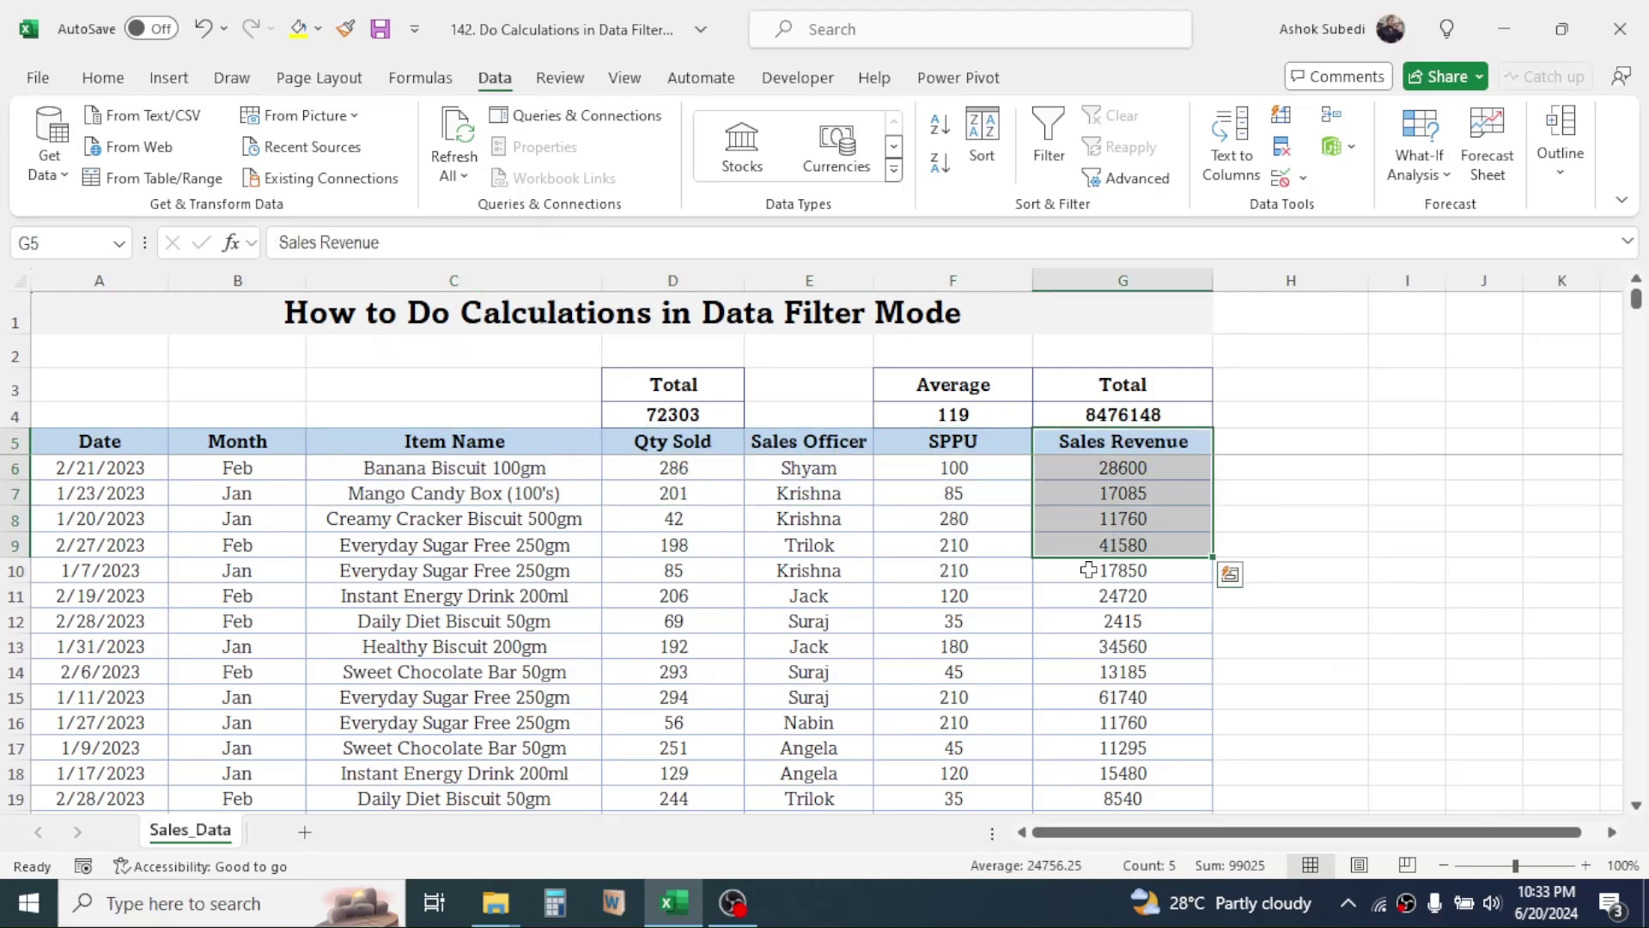
- Inspect the existing SUM and AVERAGE summary formulas in D4, F4 and G4
{"action": "left_click", "coordinate": [695, 412]}
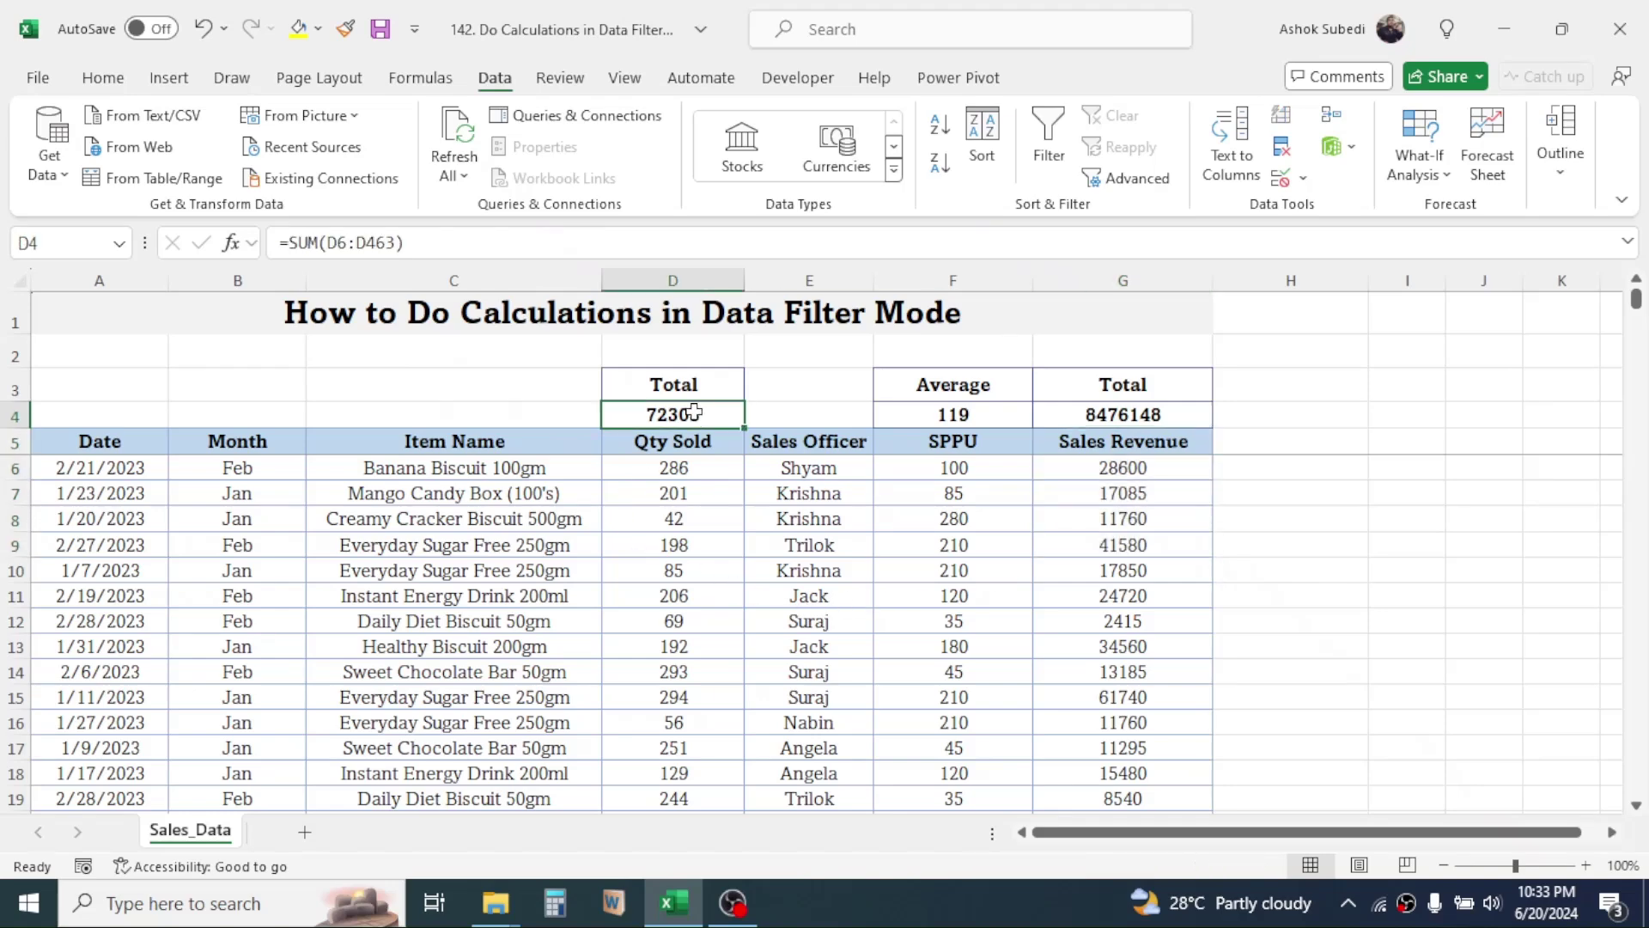
{"action": "left_click", "coordinate": [974, 419]}
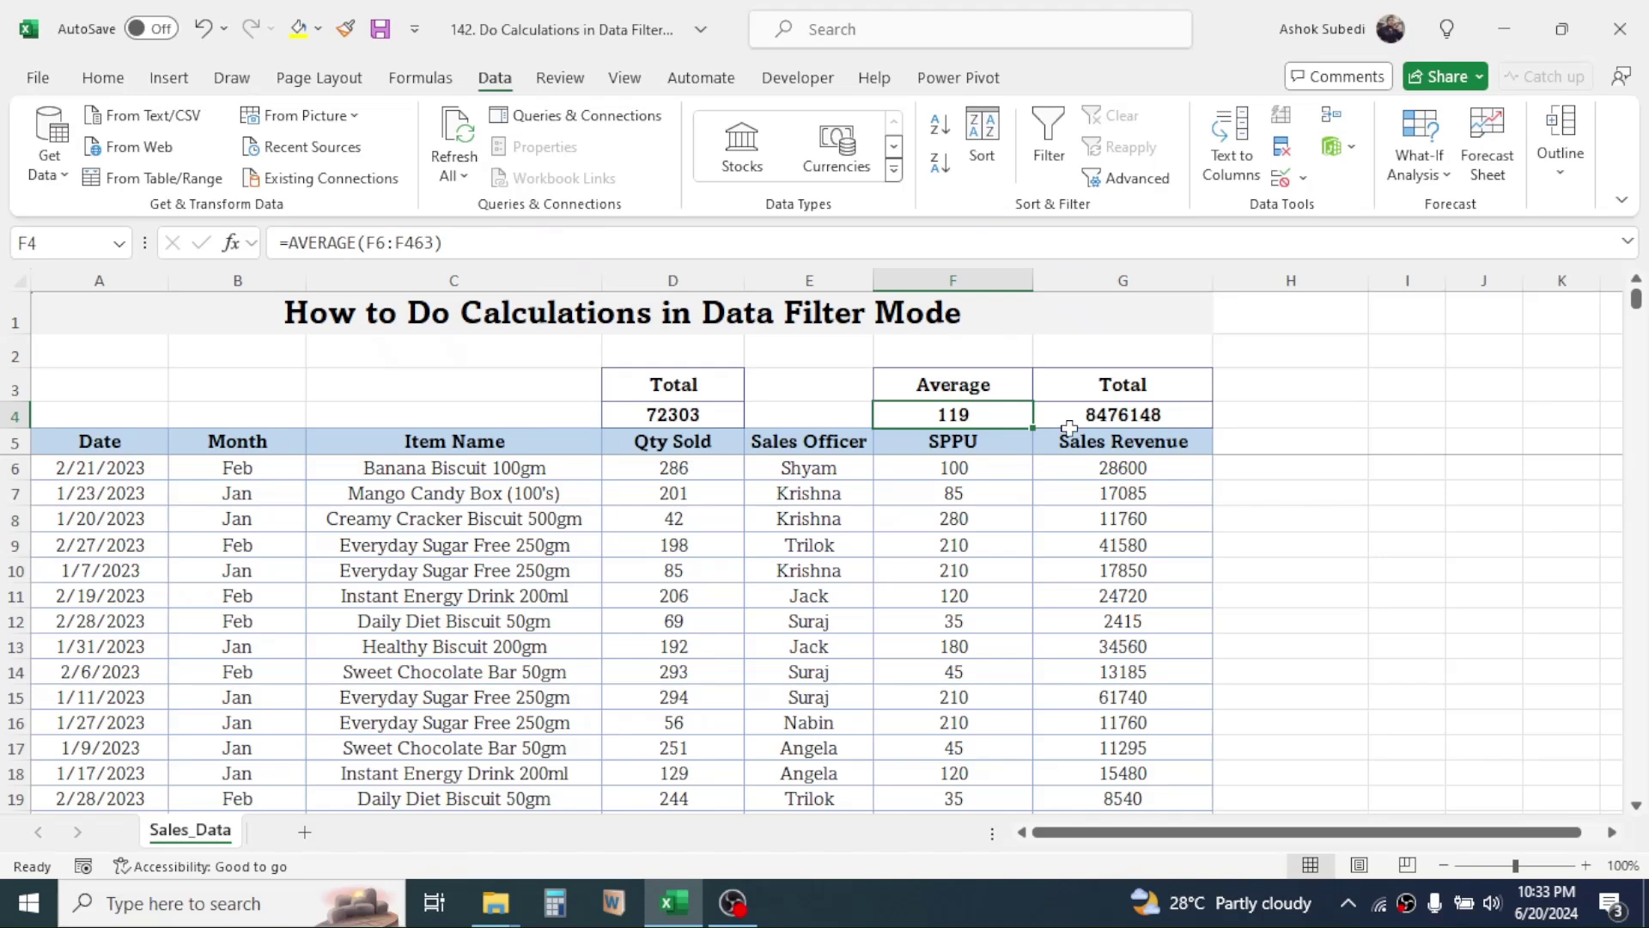
{"action": "left_click", "coordinate": [1160, 413]}
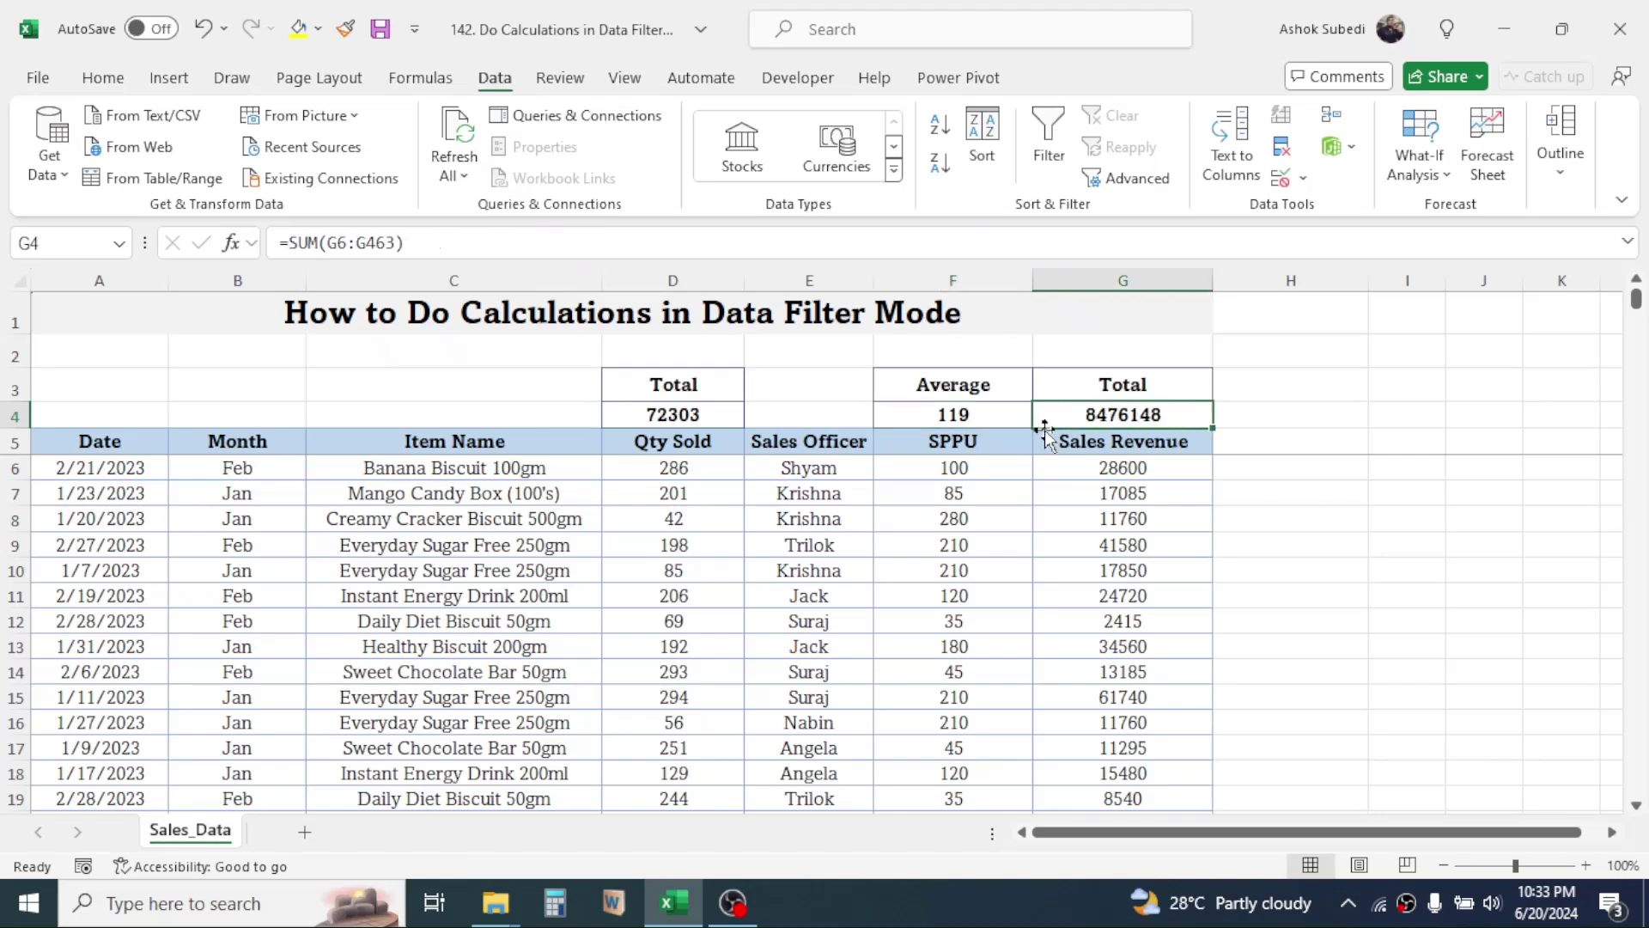
{"action": "left_click", "coordinate": [693, 412]}
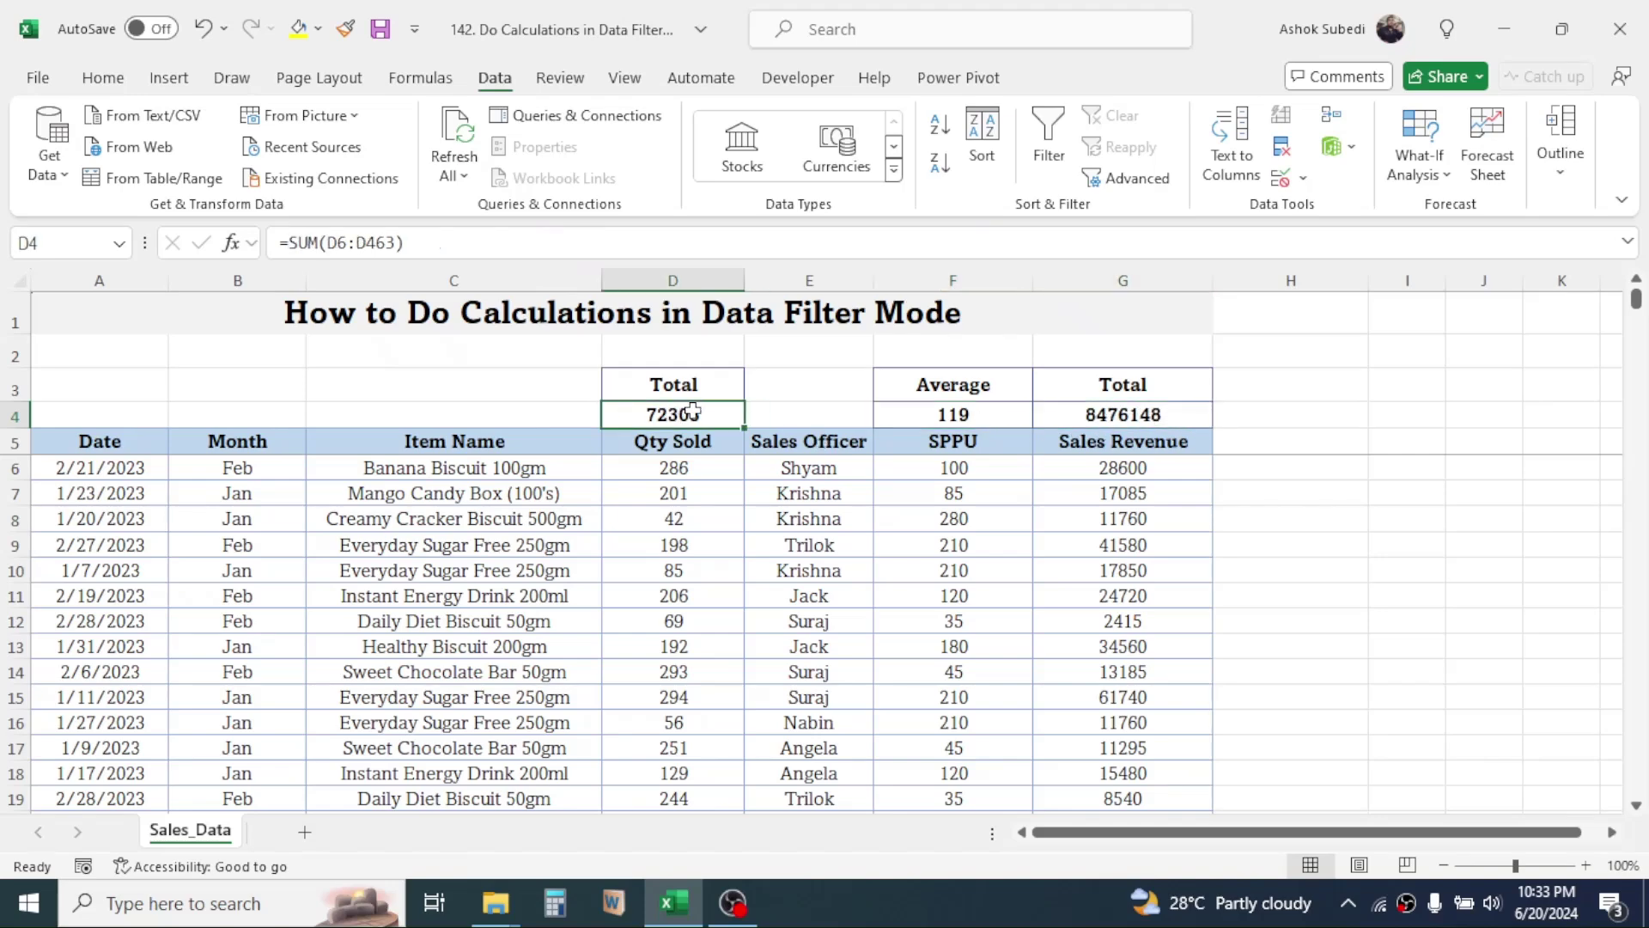
{"action": "left_click", "coordinate": [943, 412]}
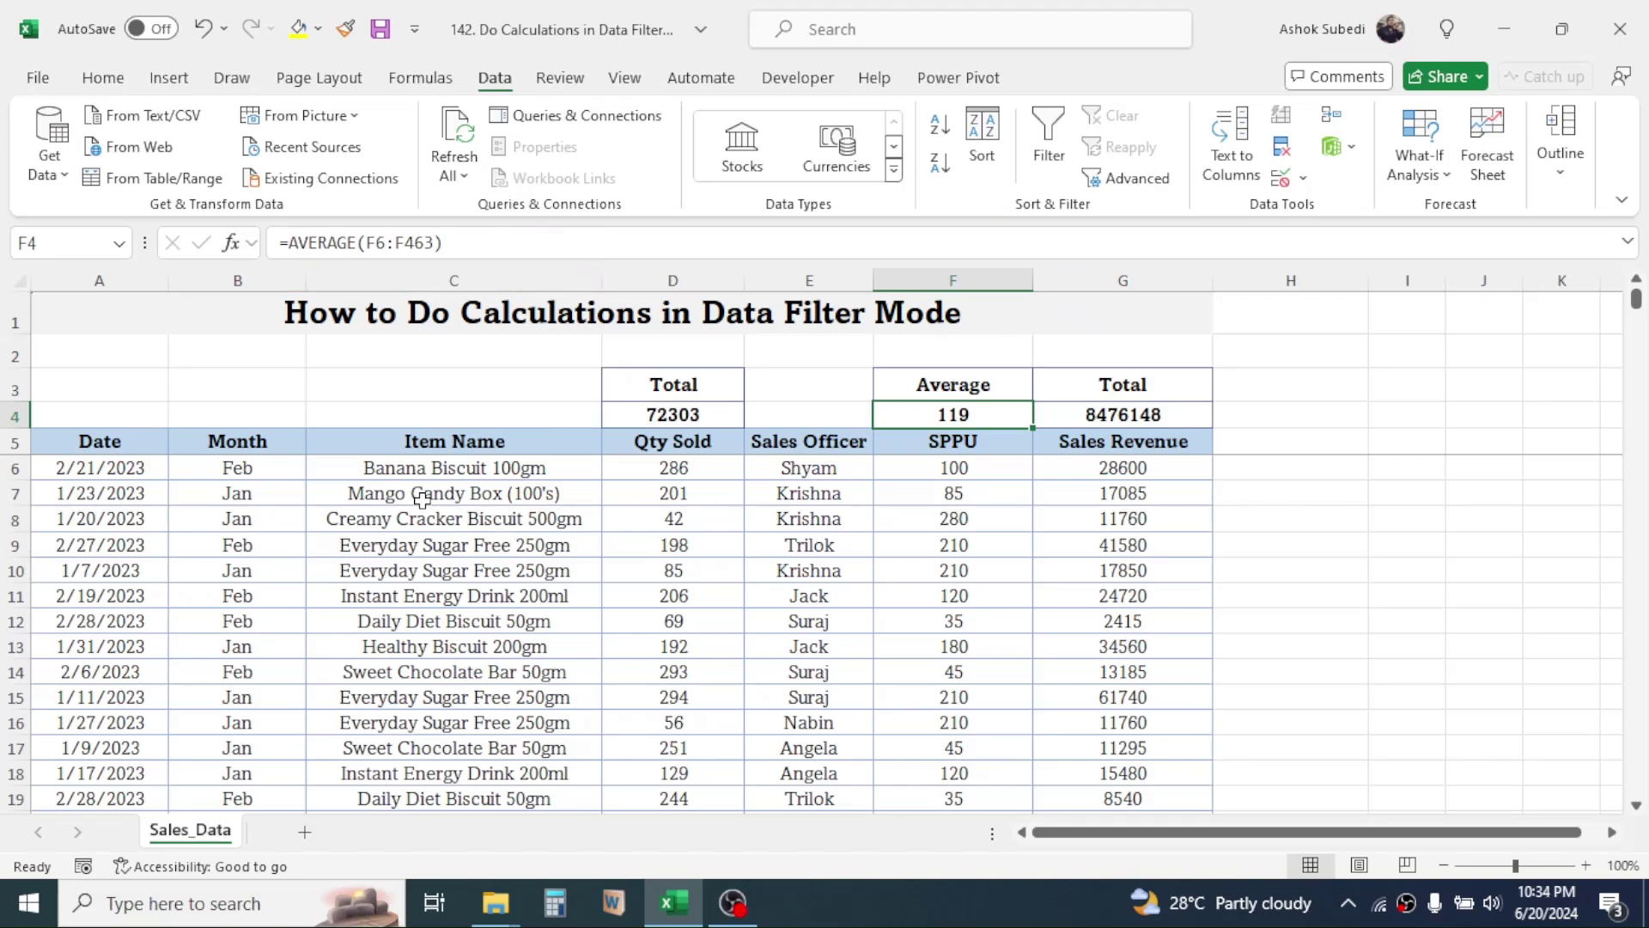
{"action": "left_click", "coordinate": [673, 417]}
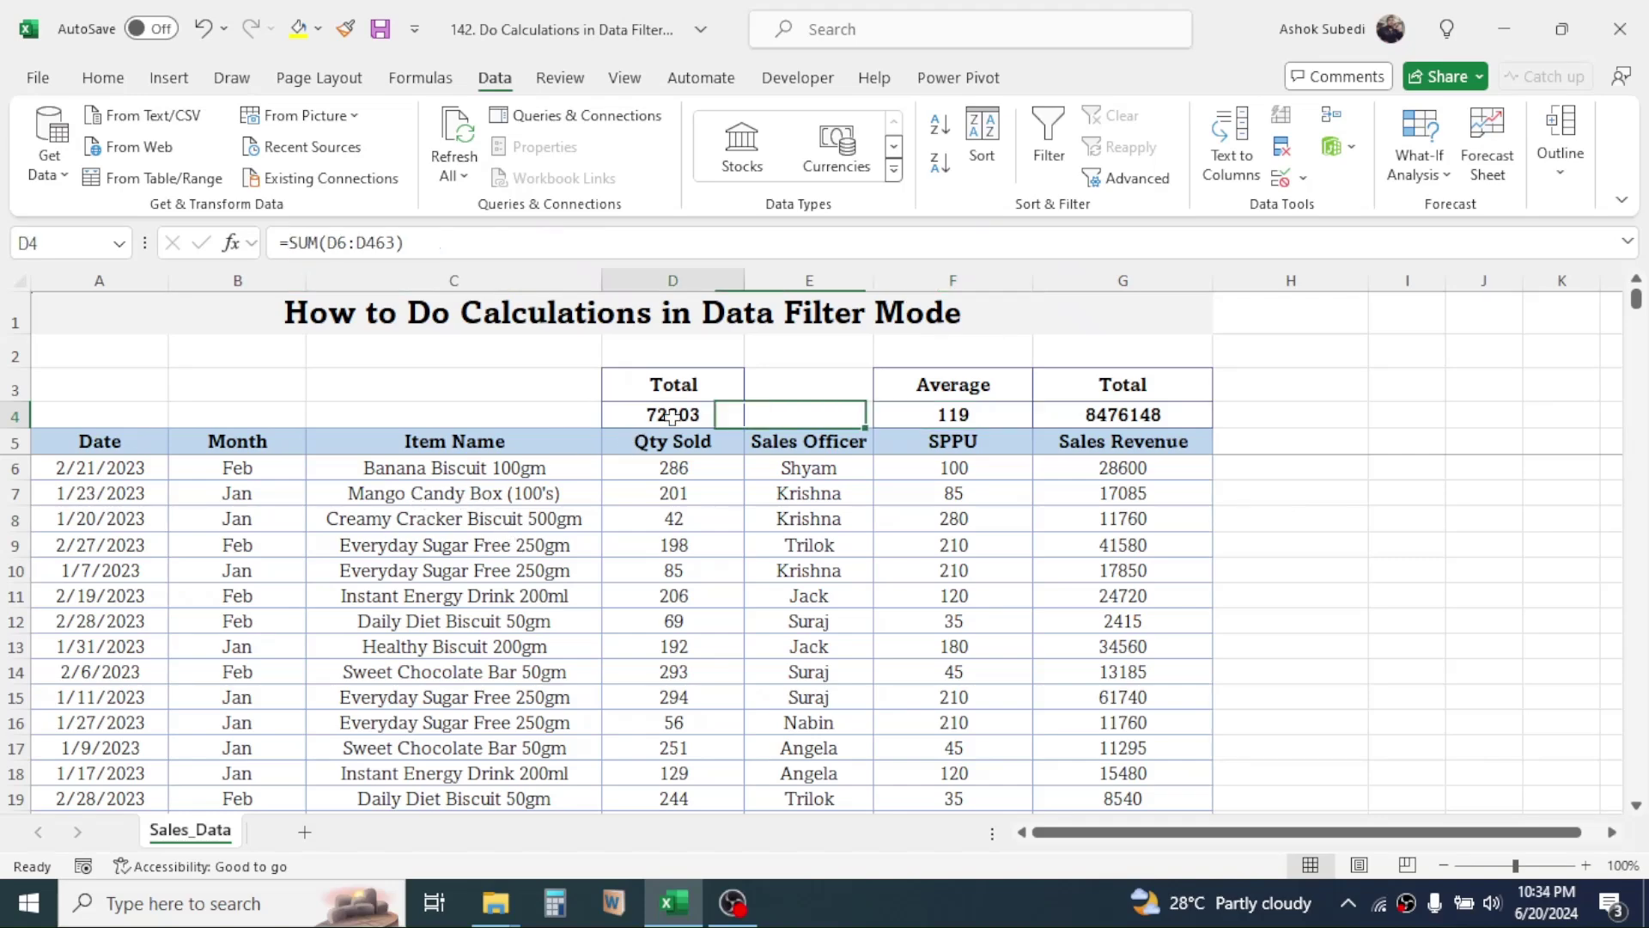
{"action": "left_click", "coordinate": [921, 412]}
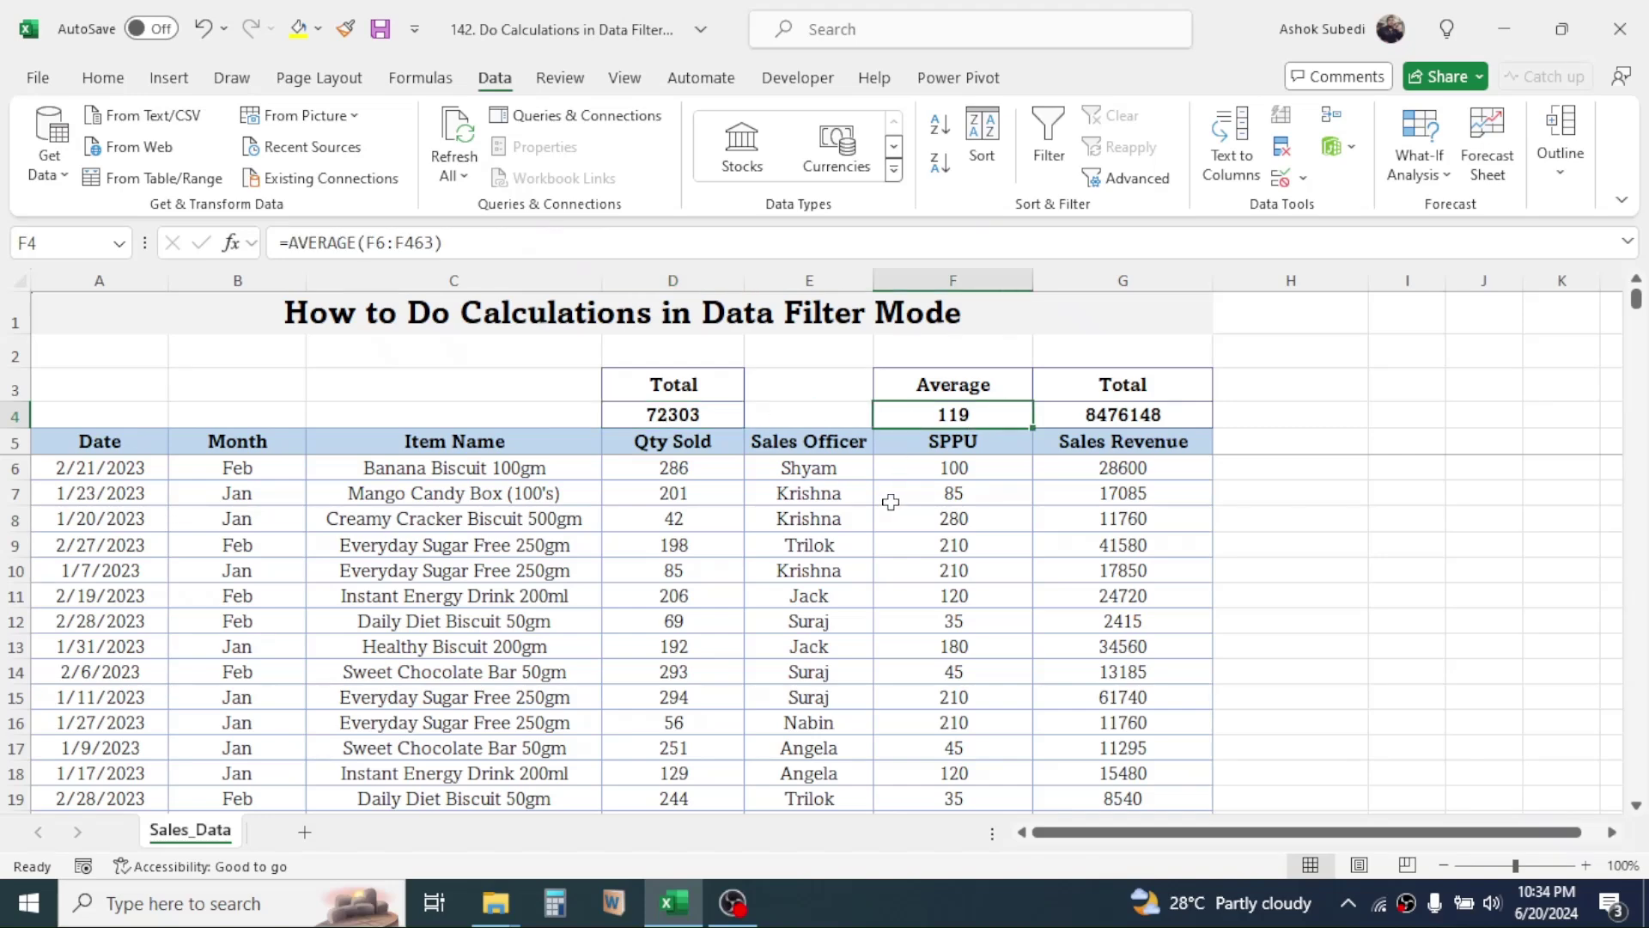
- Turn on filtering for header row A5:G5 and filter Item Name to Fun Cold Drinks 100ml
{"action": "left_click_drag", "start_coordinate": [107, 445], "coordinate": [1082, 459]}
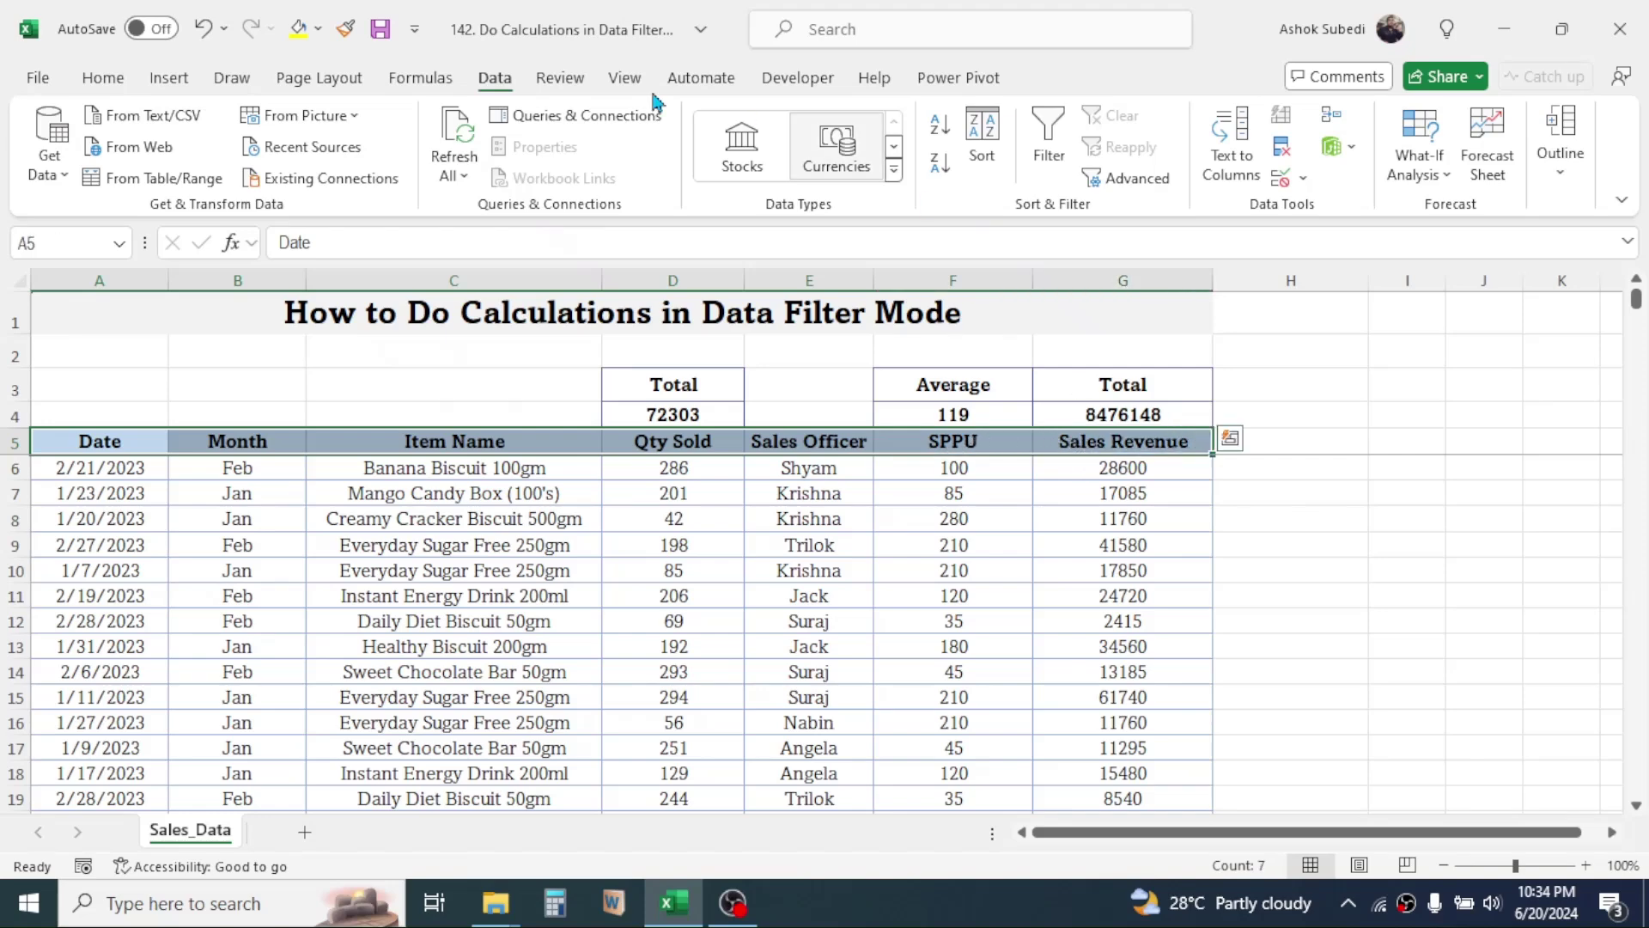
{"action": "left_click", "coordinate": [1049, 145]}
{"action": "left_click", "coordinate": [481, 544]}
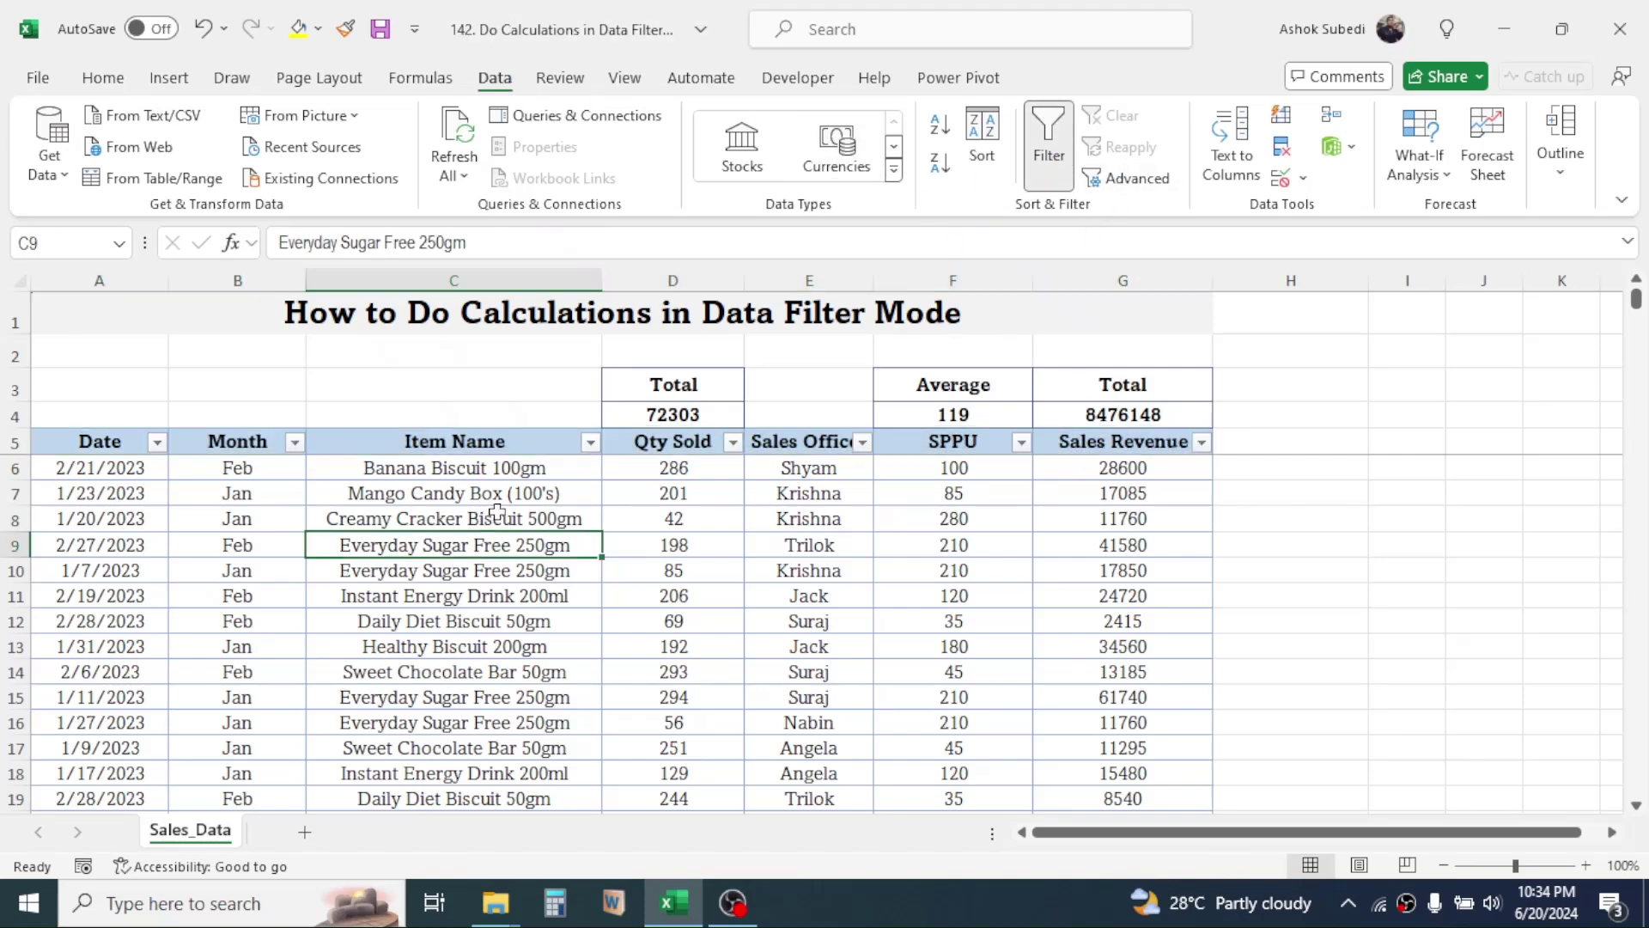
{"action": "left_click", "coordinate": [591, 441]}
{"action": "left_click", "coordinate": [375, 622]}
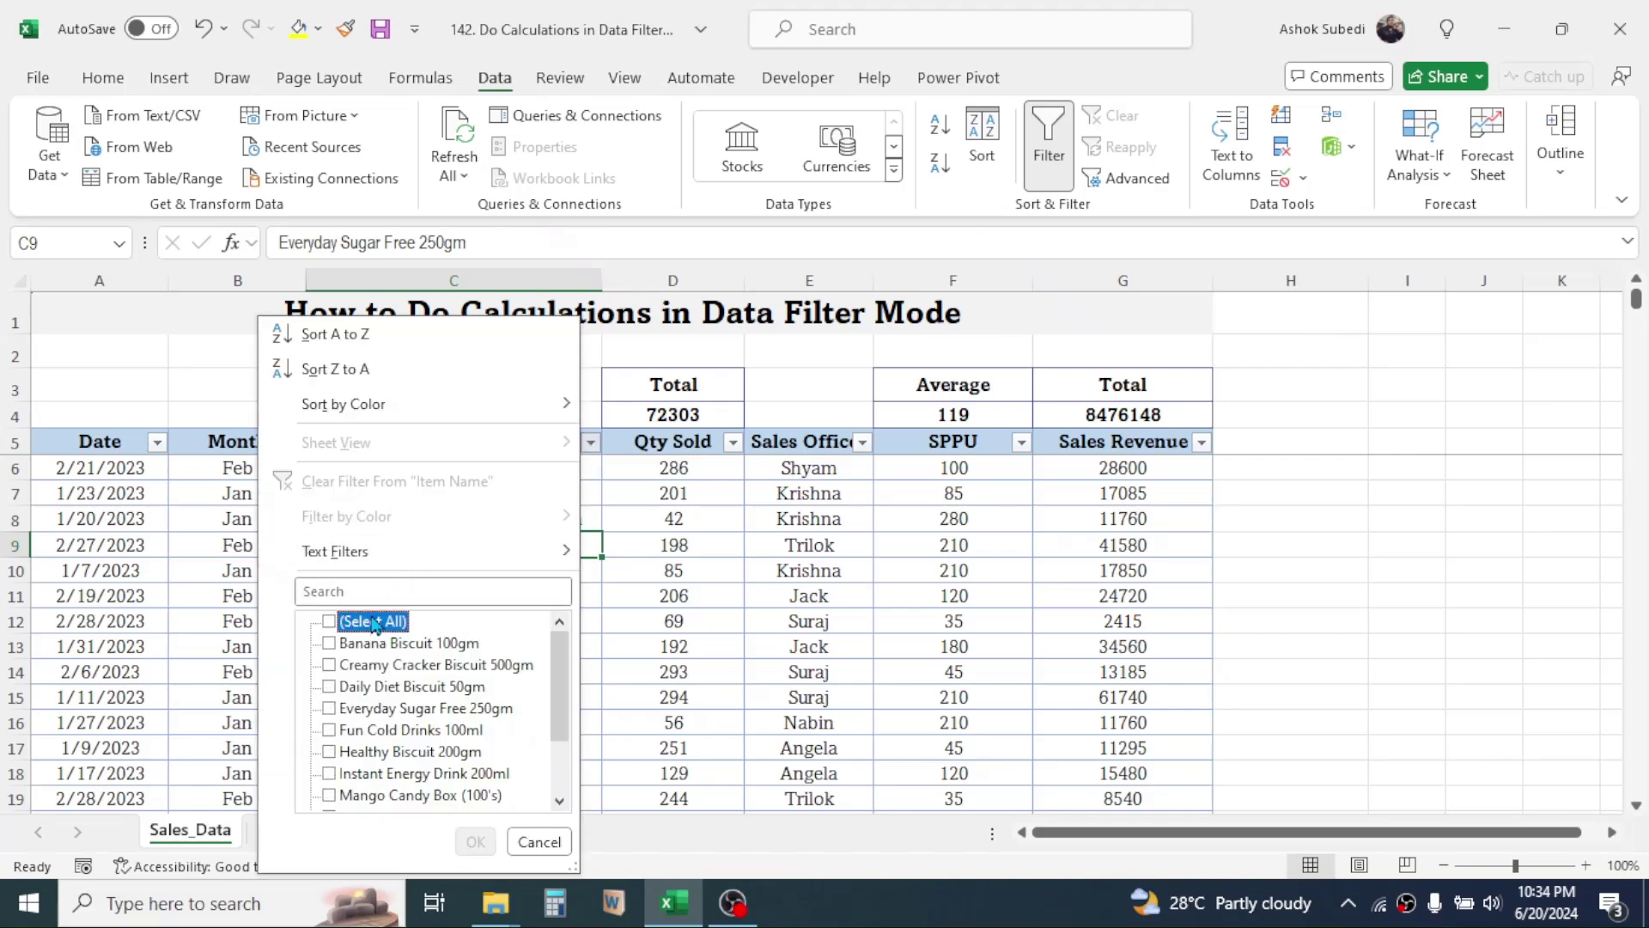
{"action": "left_click", "coordinate": [329, 730]}
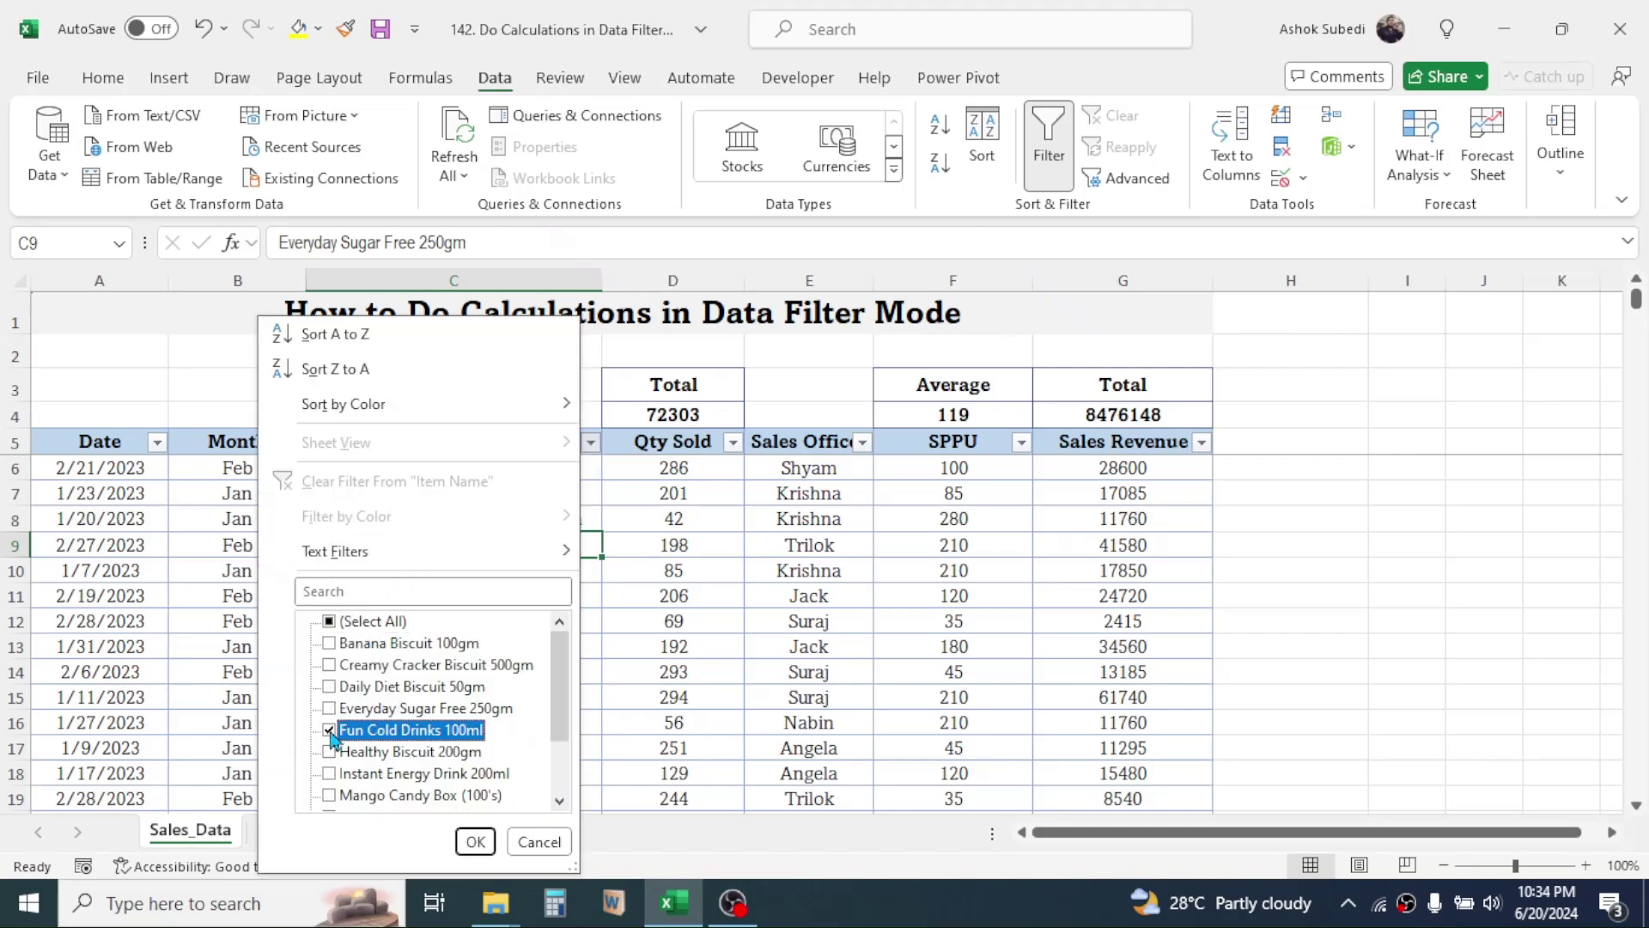
{"action": "left_click", "coordinate": [475, 842]}
{"action": "left_click", "coordinate": [698, 416]}
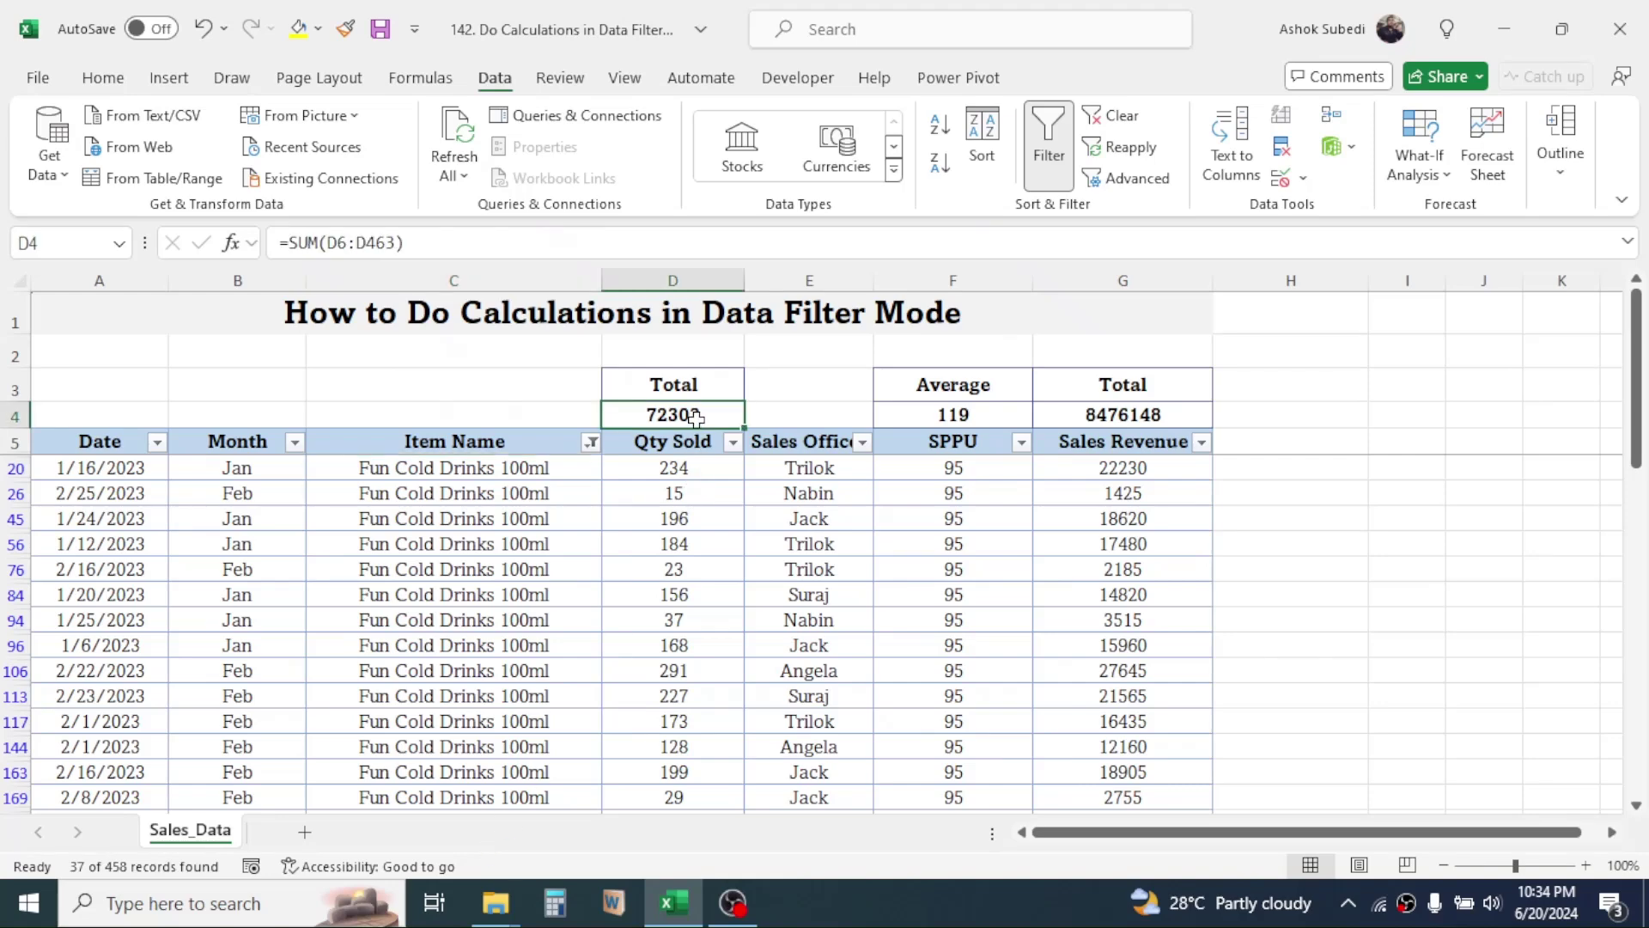
{"action": "left_click", "coordinate": [966, 412]}
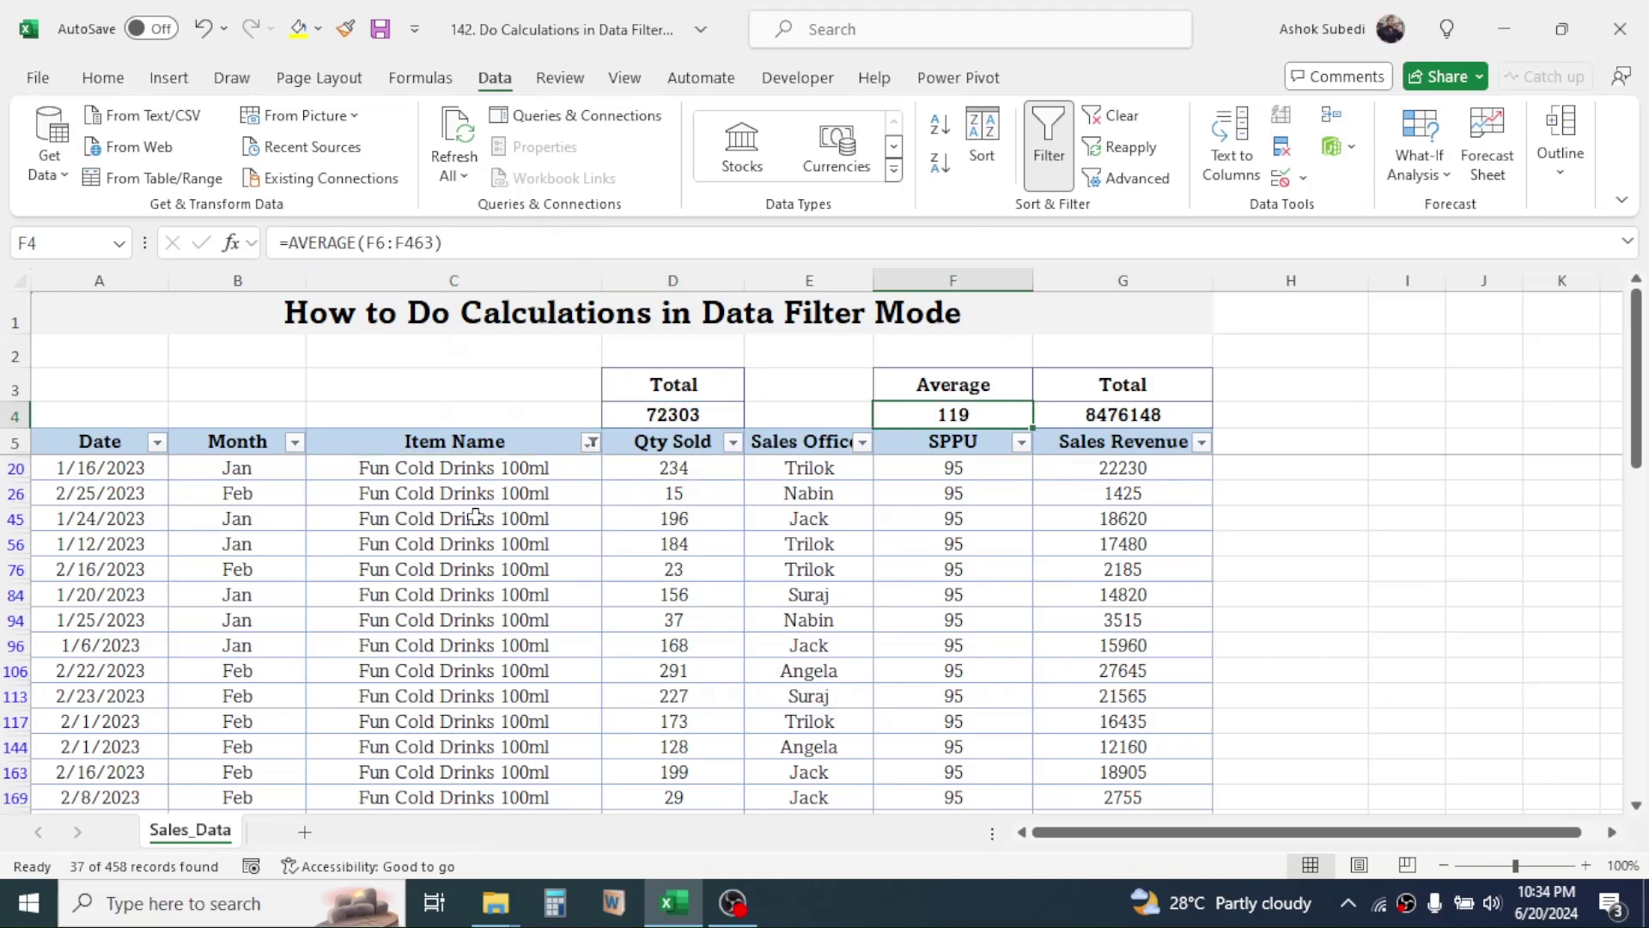
{"action": "left_click", "coordinate": [666, 416]}
{"action": "left_click", "coordinate": [936, 415]}
{"action": "left_click_drag", "start_coordinate": [679, 467], "coordinate": [680, 773]}
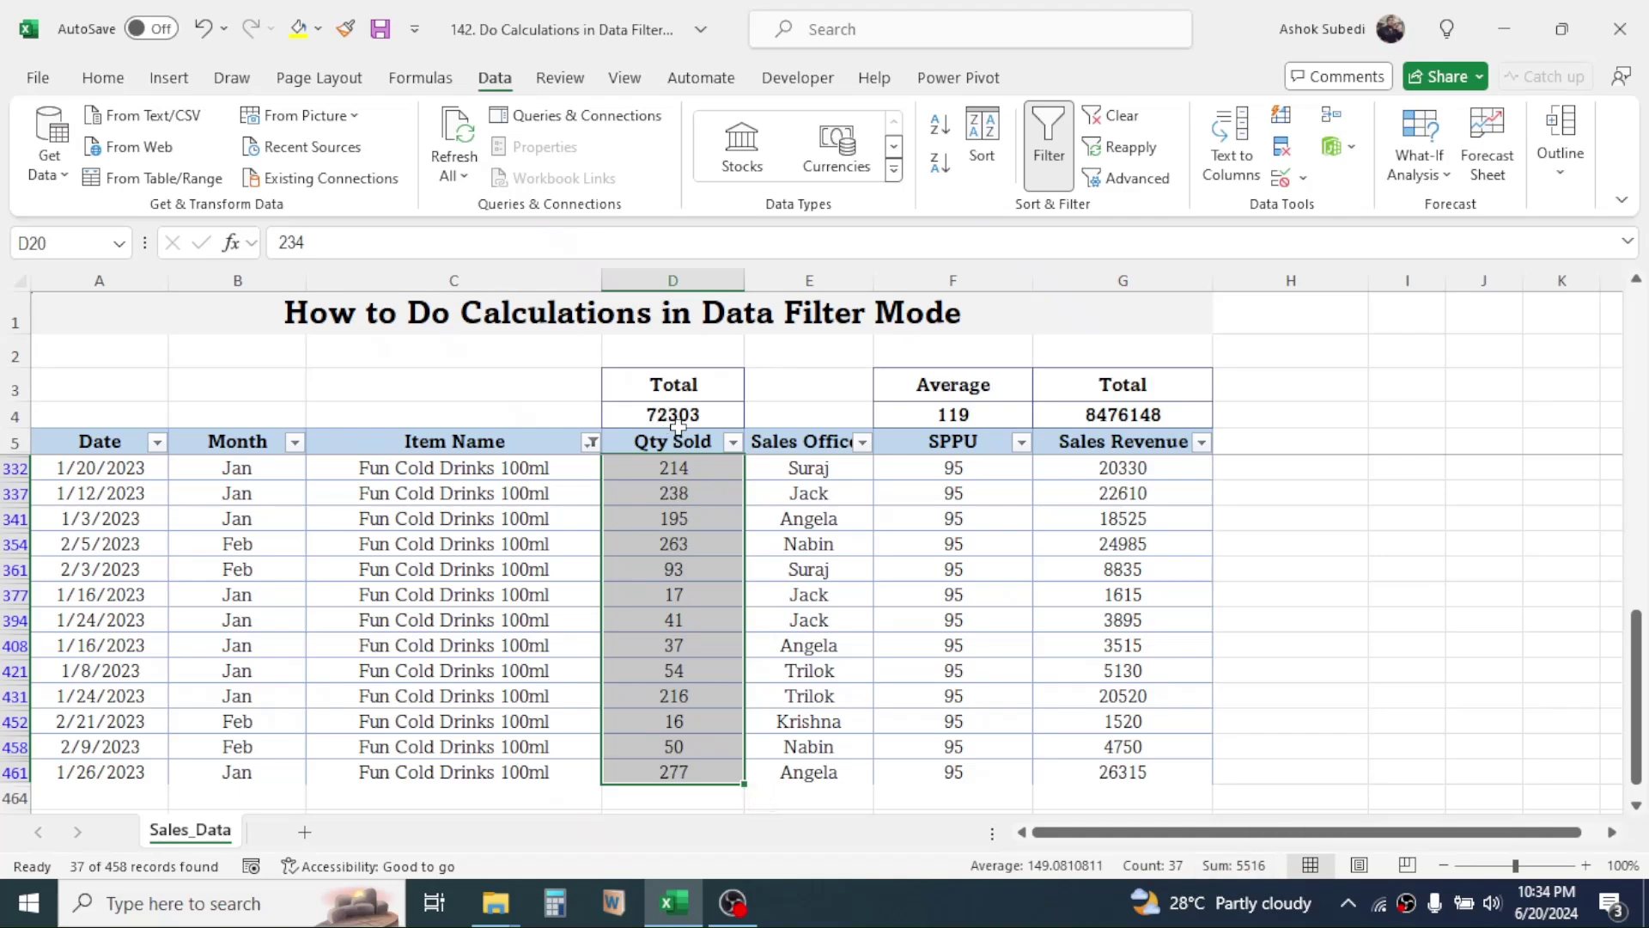
{"action": "left_click_drag", "start_coordinate": [1637, 704], "coordinate": [1637, 378]}
{"action": "left_click", "coordinate": [703, 416]}
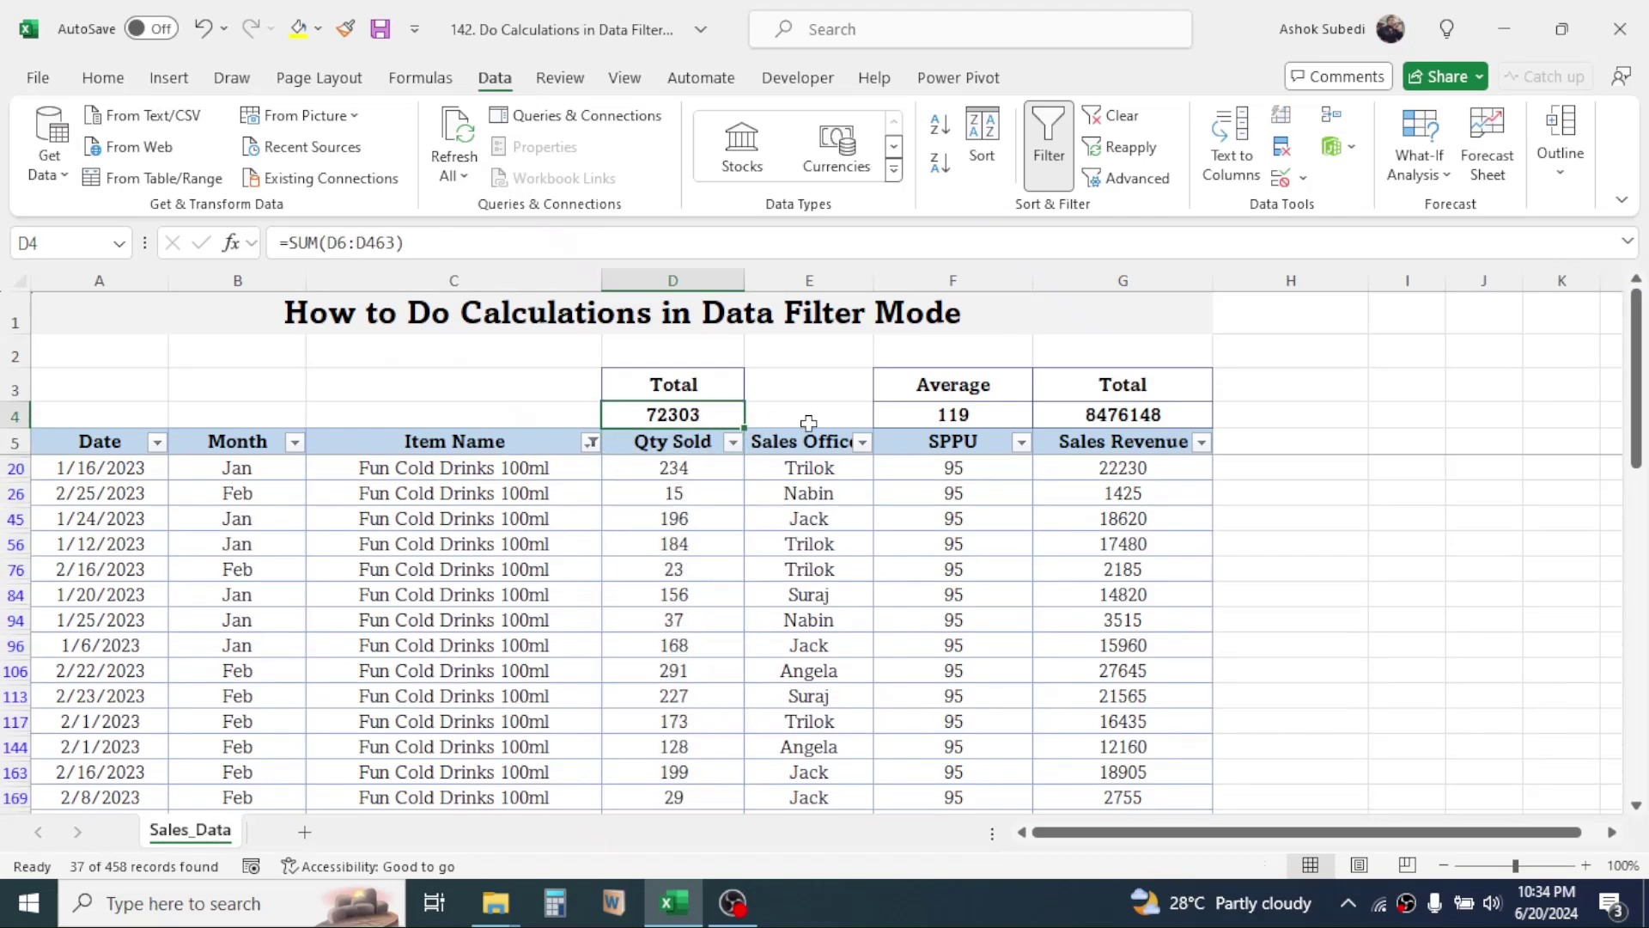
{"action": "left_click", "coordinate": [963, 416]}
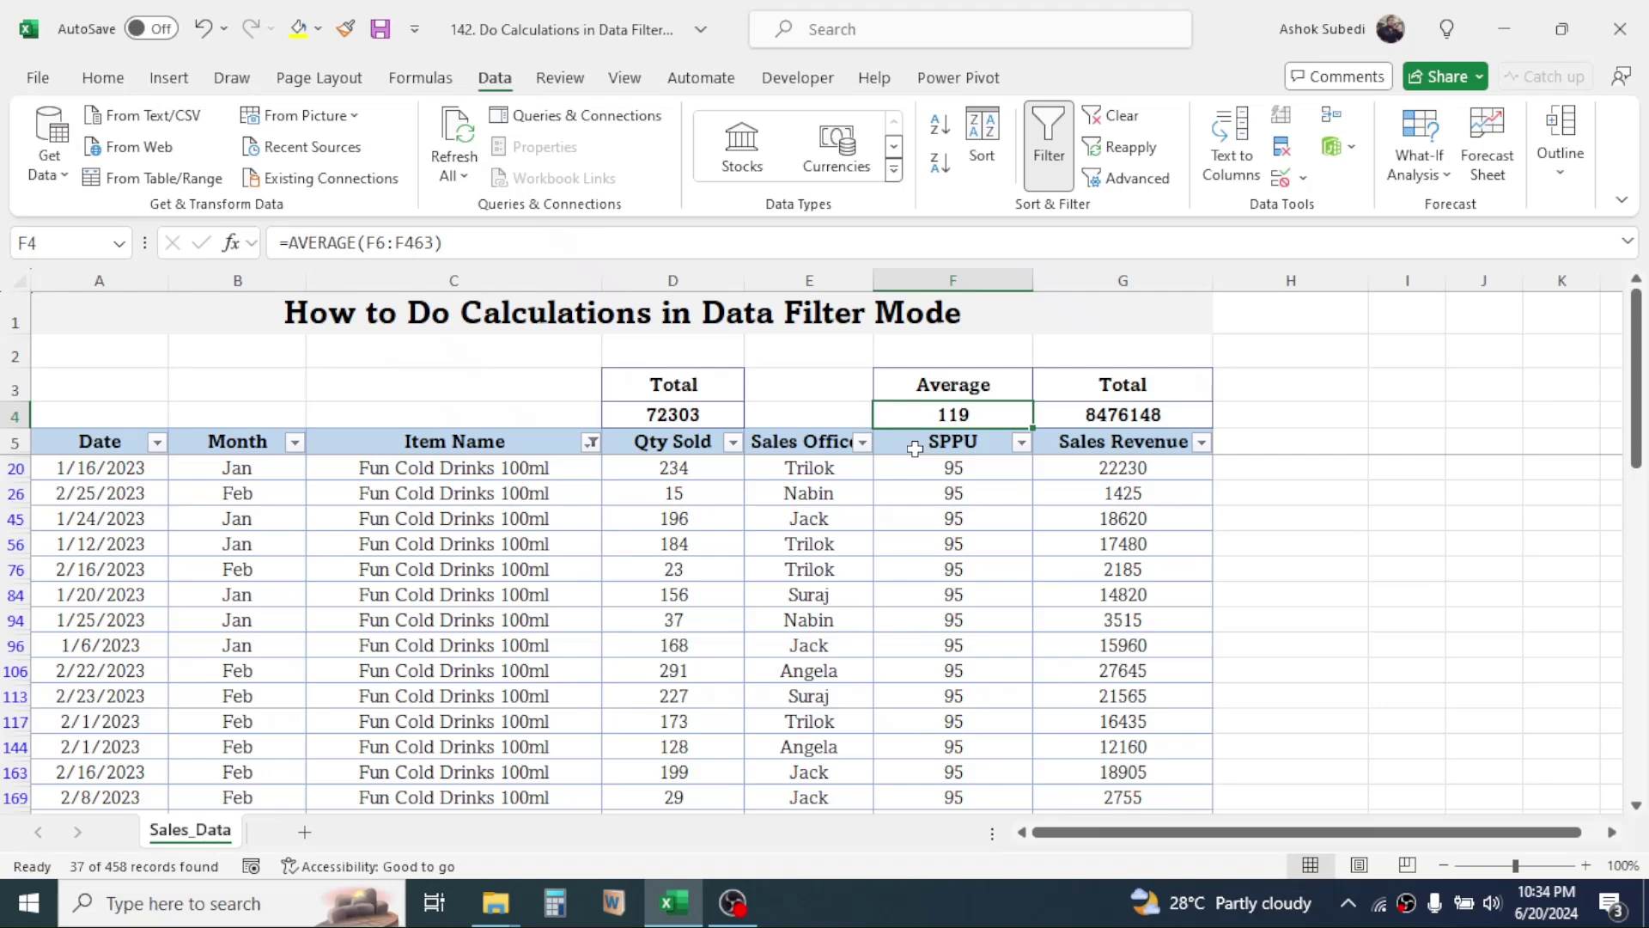
- Clear the Item Name filter so all 458 rows show again
{"action": "left_click", "coordinate": [591, 443]}
{"action": "left_click", "coordinate": [475, 841]}
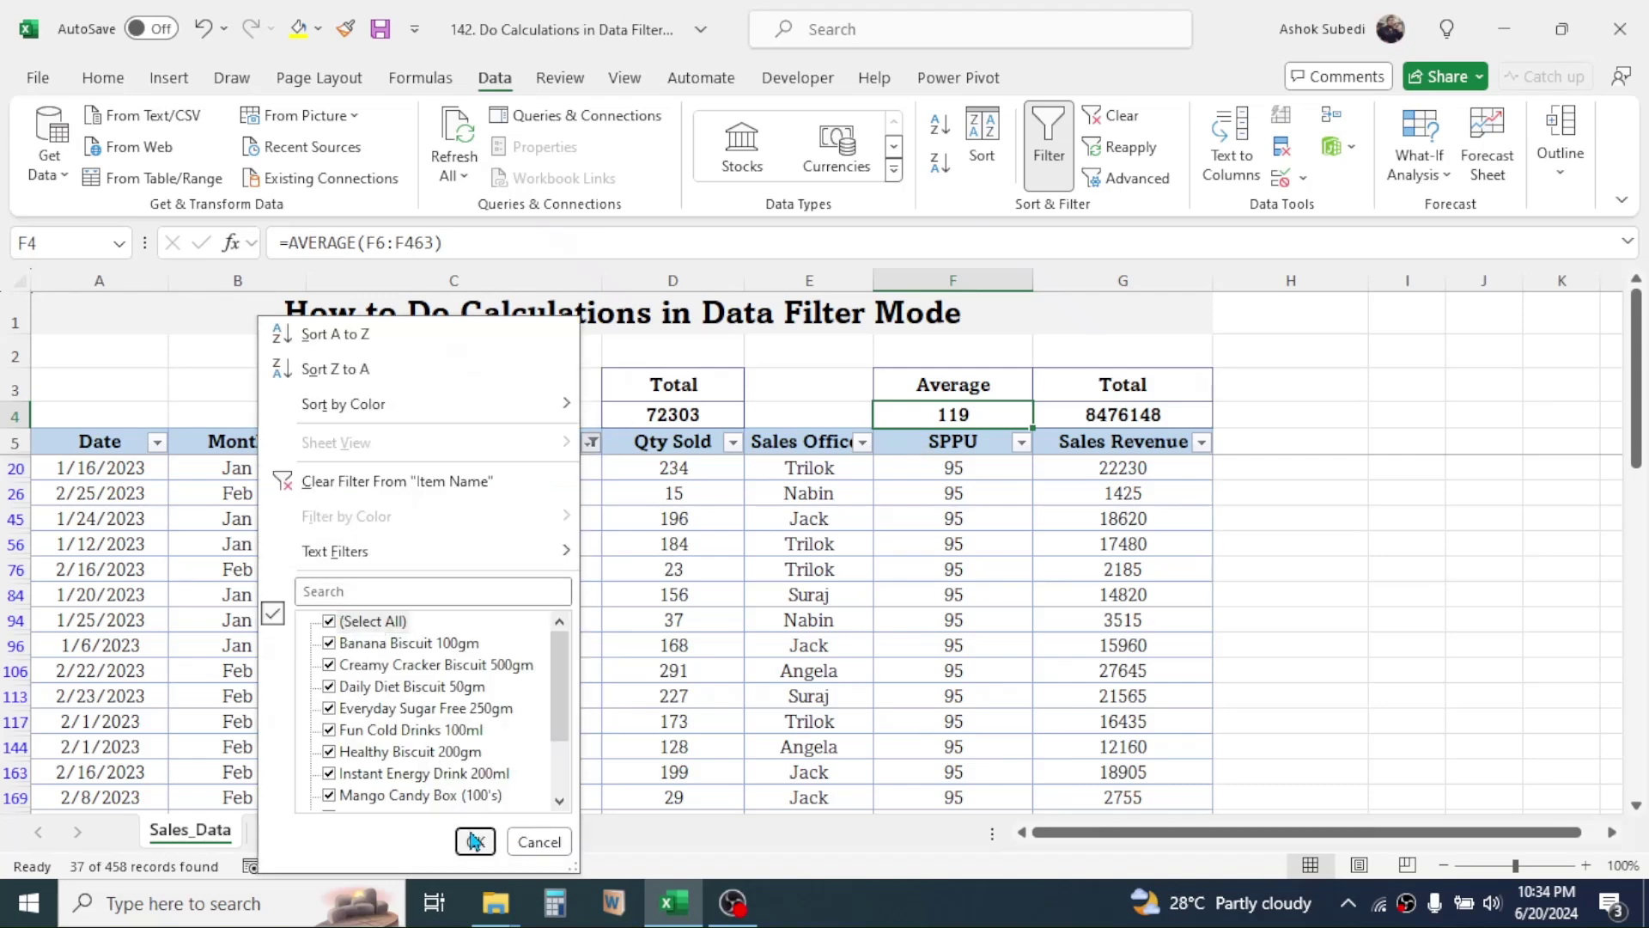
{"action": "left_click", "coordinate": [1637, 281]}
{"action": "left_click_drag", "start_coordinate": [1637, 311], "coordinate": [1622, 269]}
- Delete the old SUM and AVERAGE formulas from summary cells D4, F4 and G4
{"action": "left_click", "coordinate": [678, 415]}
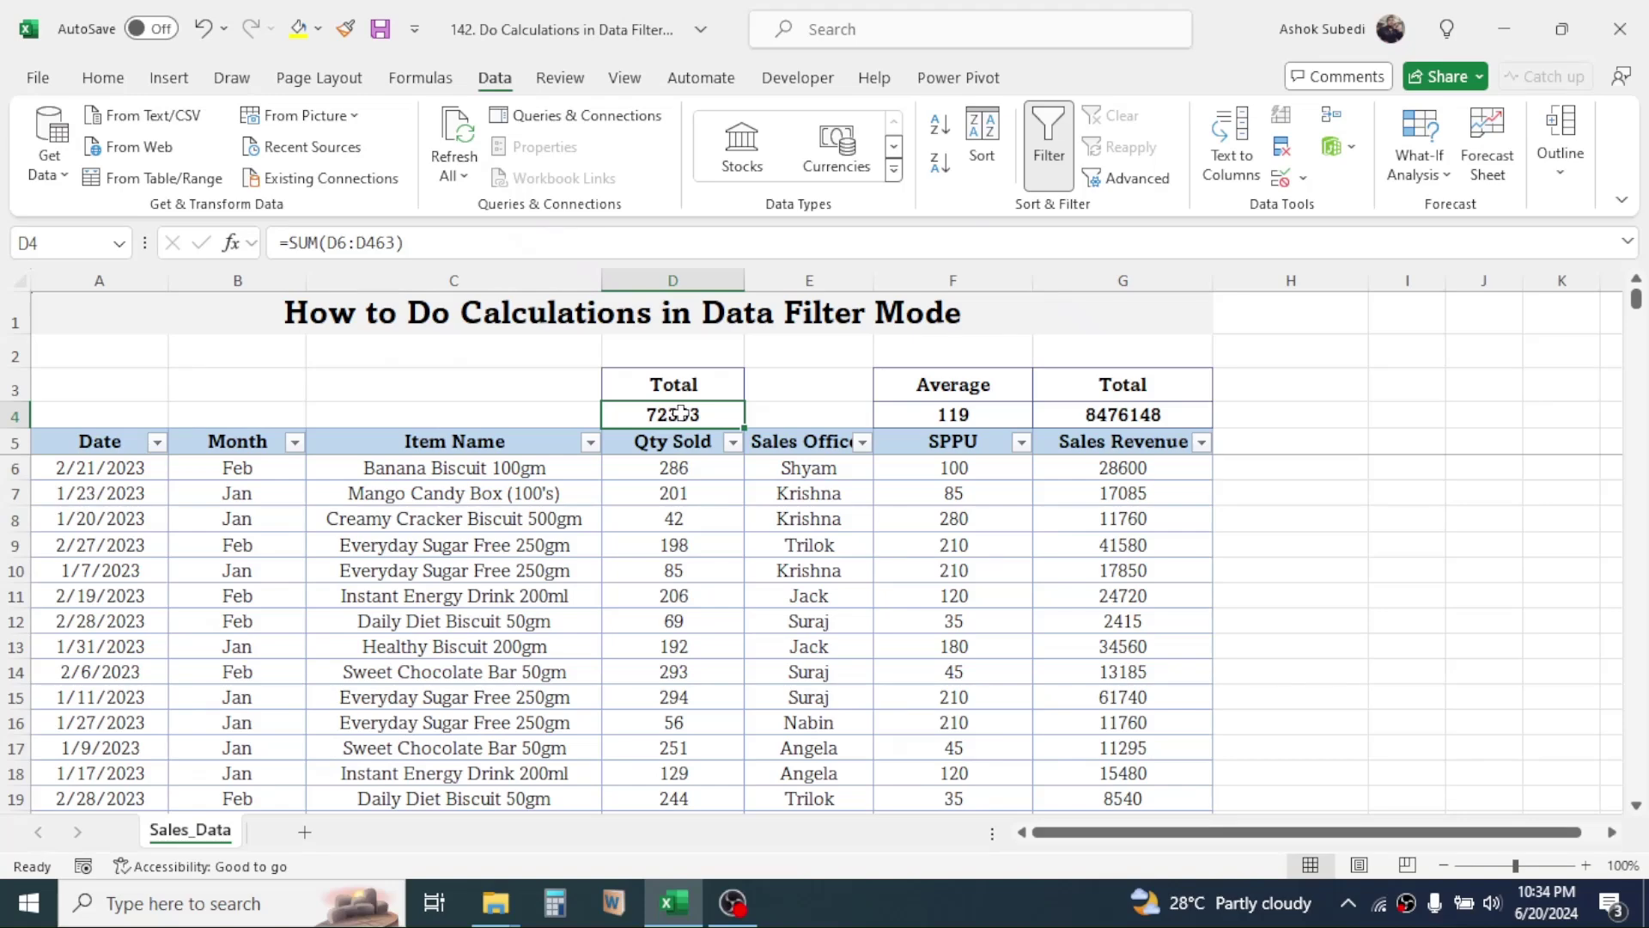
{"action": "key", "text": "Delete"}
{"action": "left_click", "coordinate": [940, 413]}
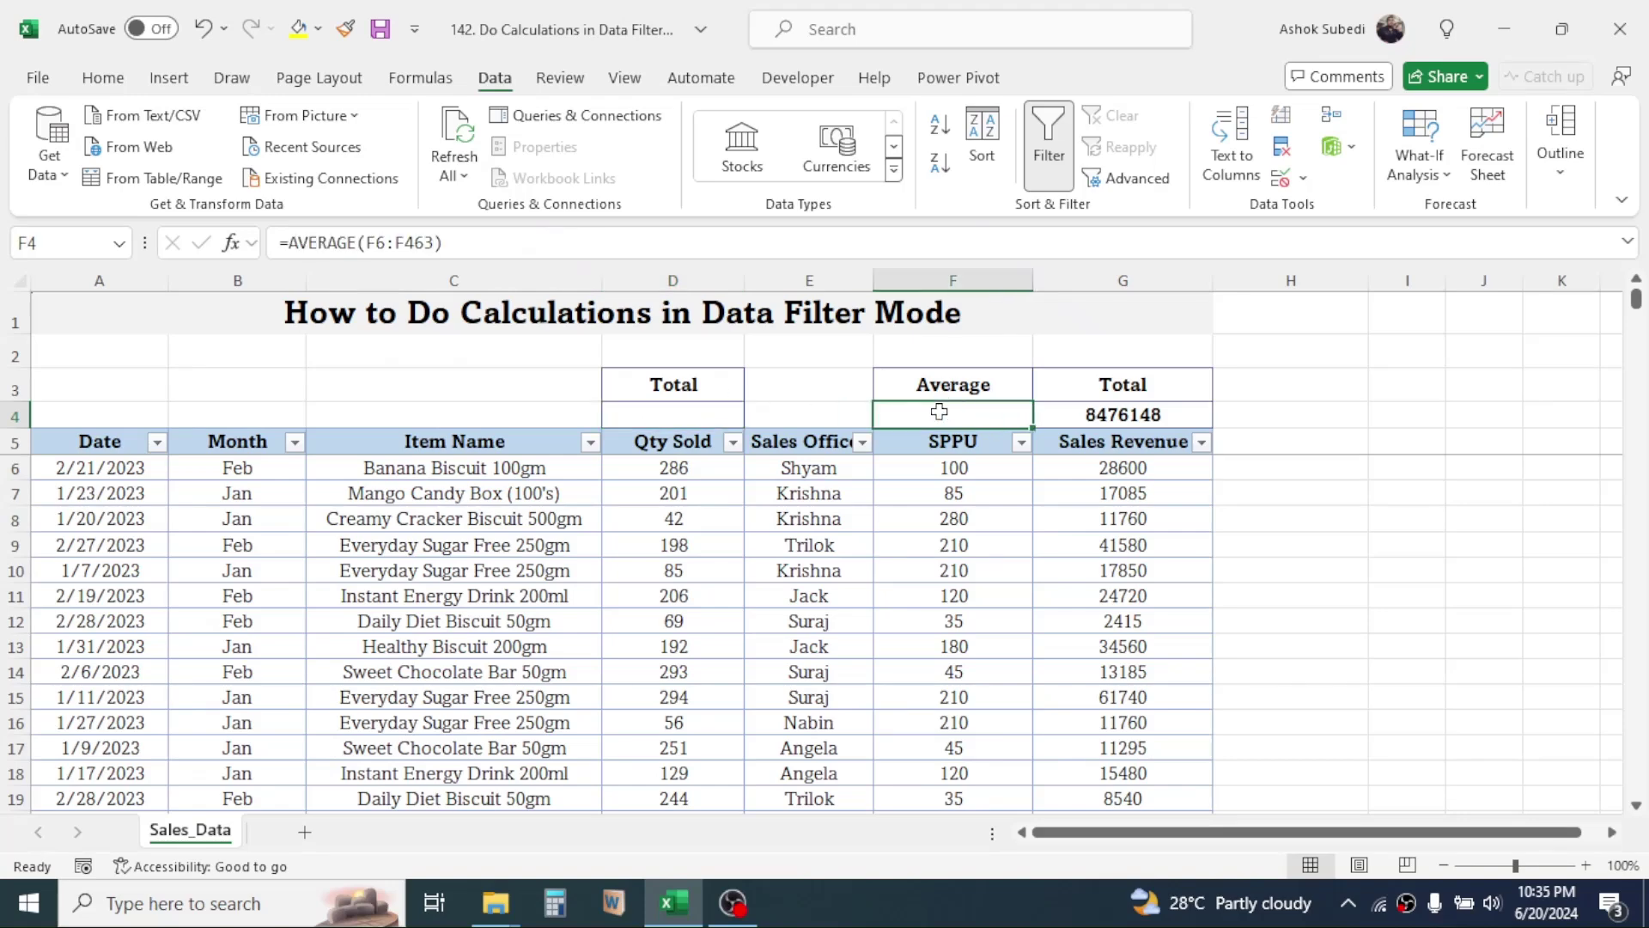
{"action": "left_click", "coordinate": [1051, 410]}
{"action": "key", "text": "Delete"}
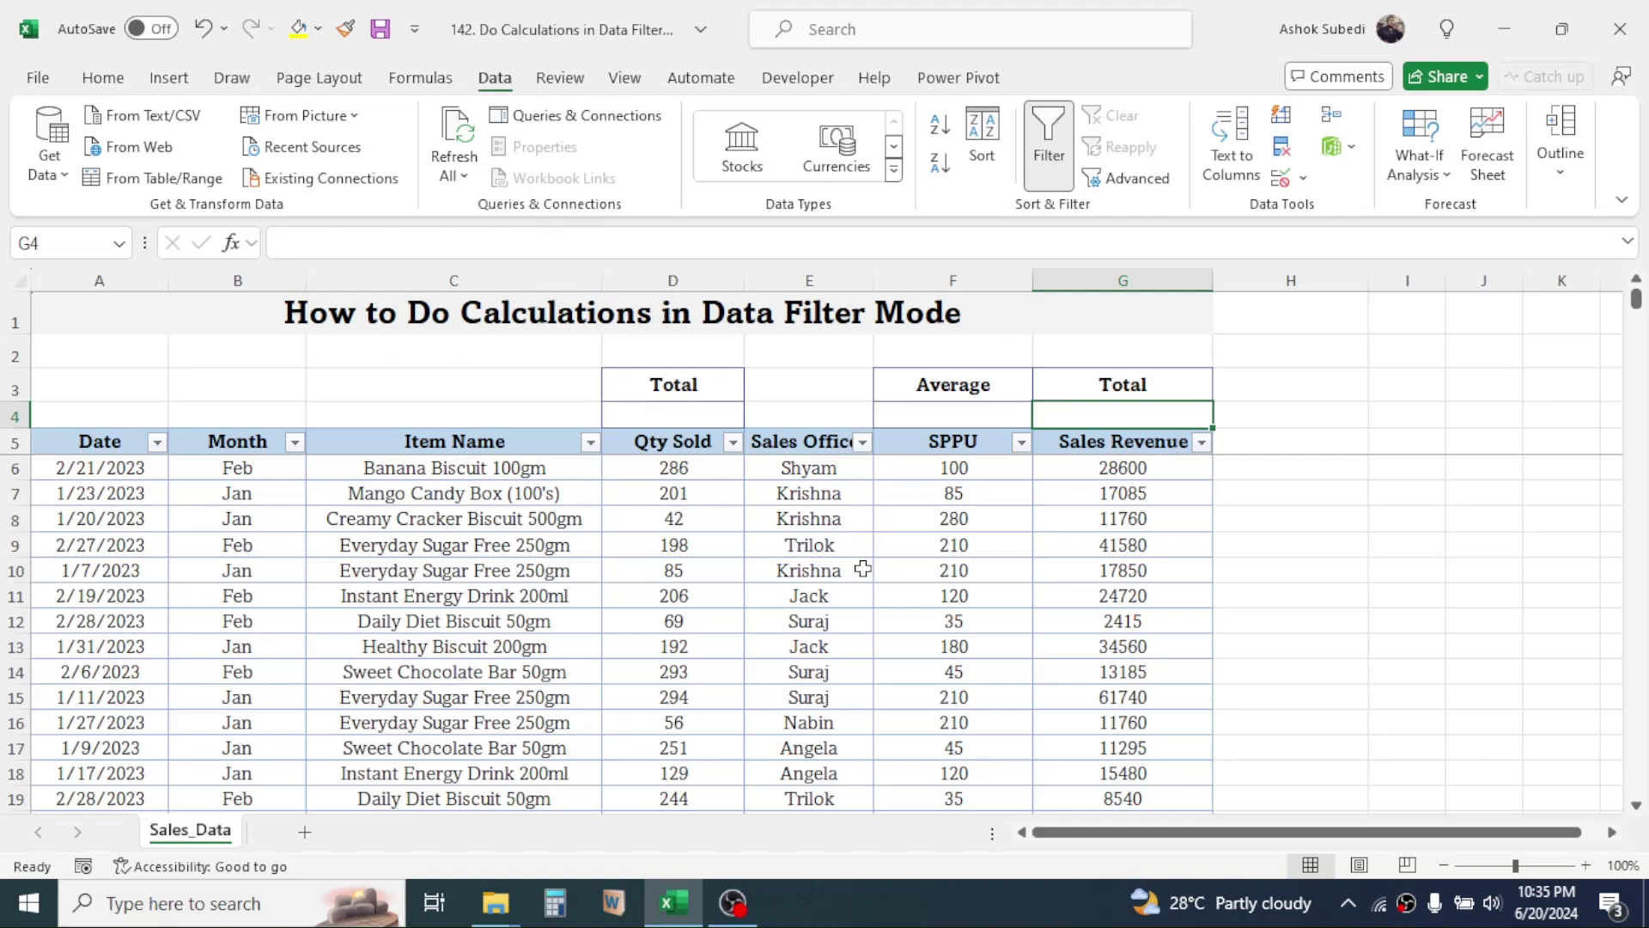
- Enter =SUBTOTAL(9,D6:D463) in D4 to total Qty Sold, showing 72303
{"action": "left_click", "coordinate": [666, 414]}
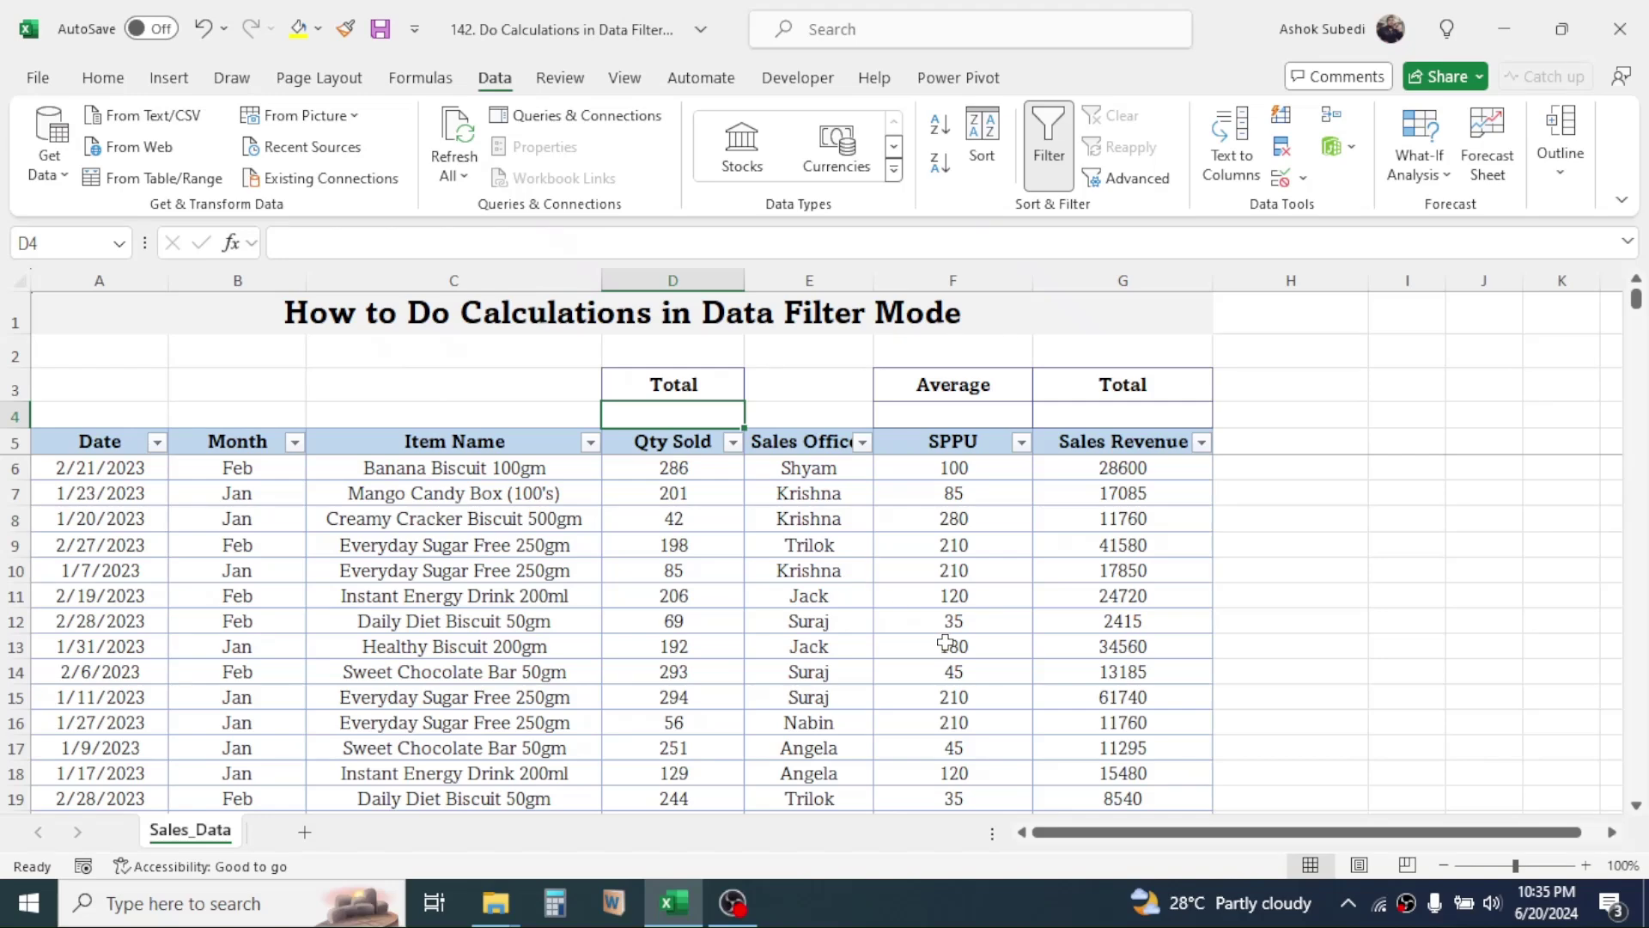
{"action": "type", "text": "=SUBTOT"}
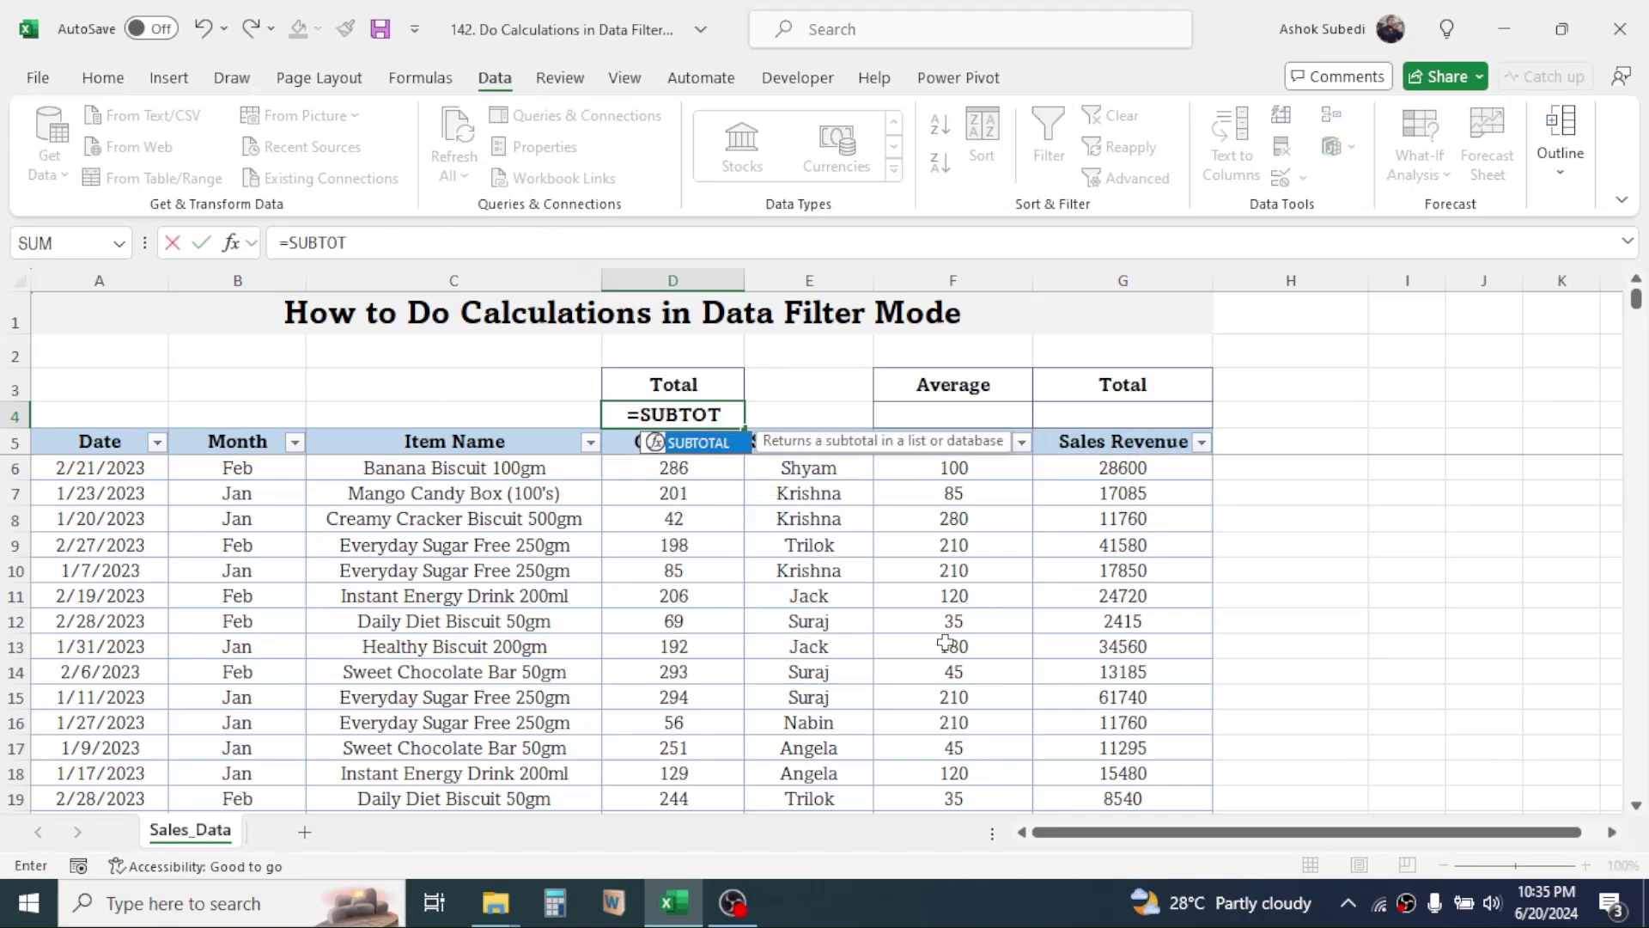
{"action": "type", "text": "AL("}
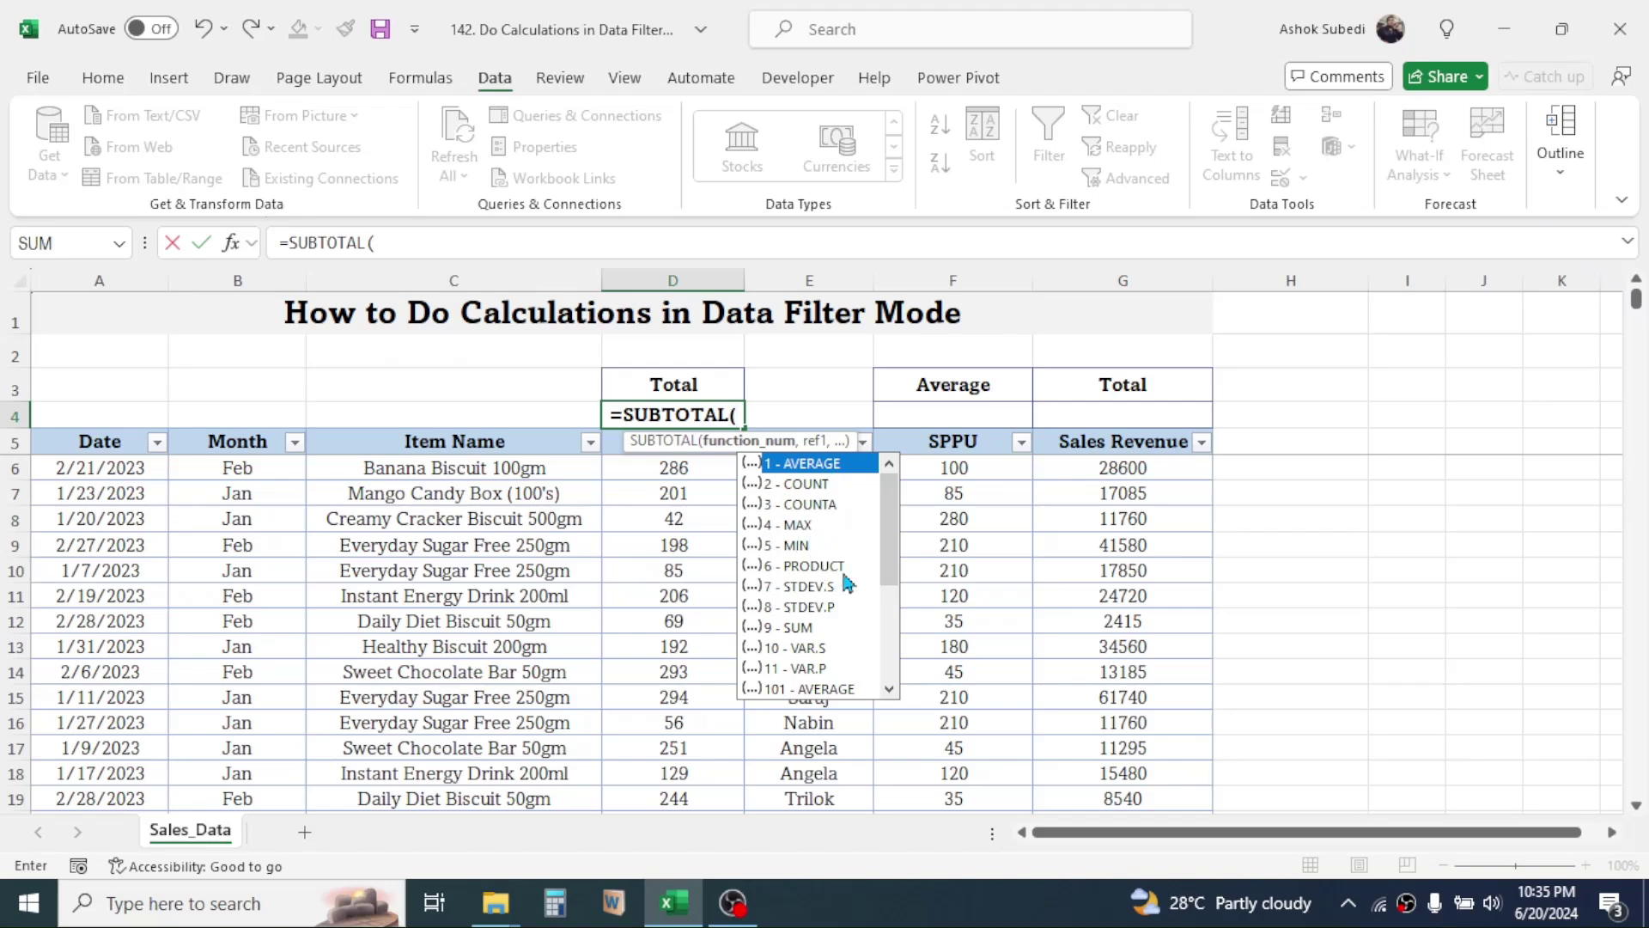
{"action": "left_click_drag", "start_coordinate": [882, 558], "coordinate": [869, 514]}
{"action": "double_click", "coordinate": [784, 634]}
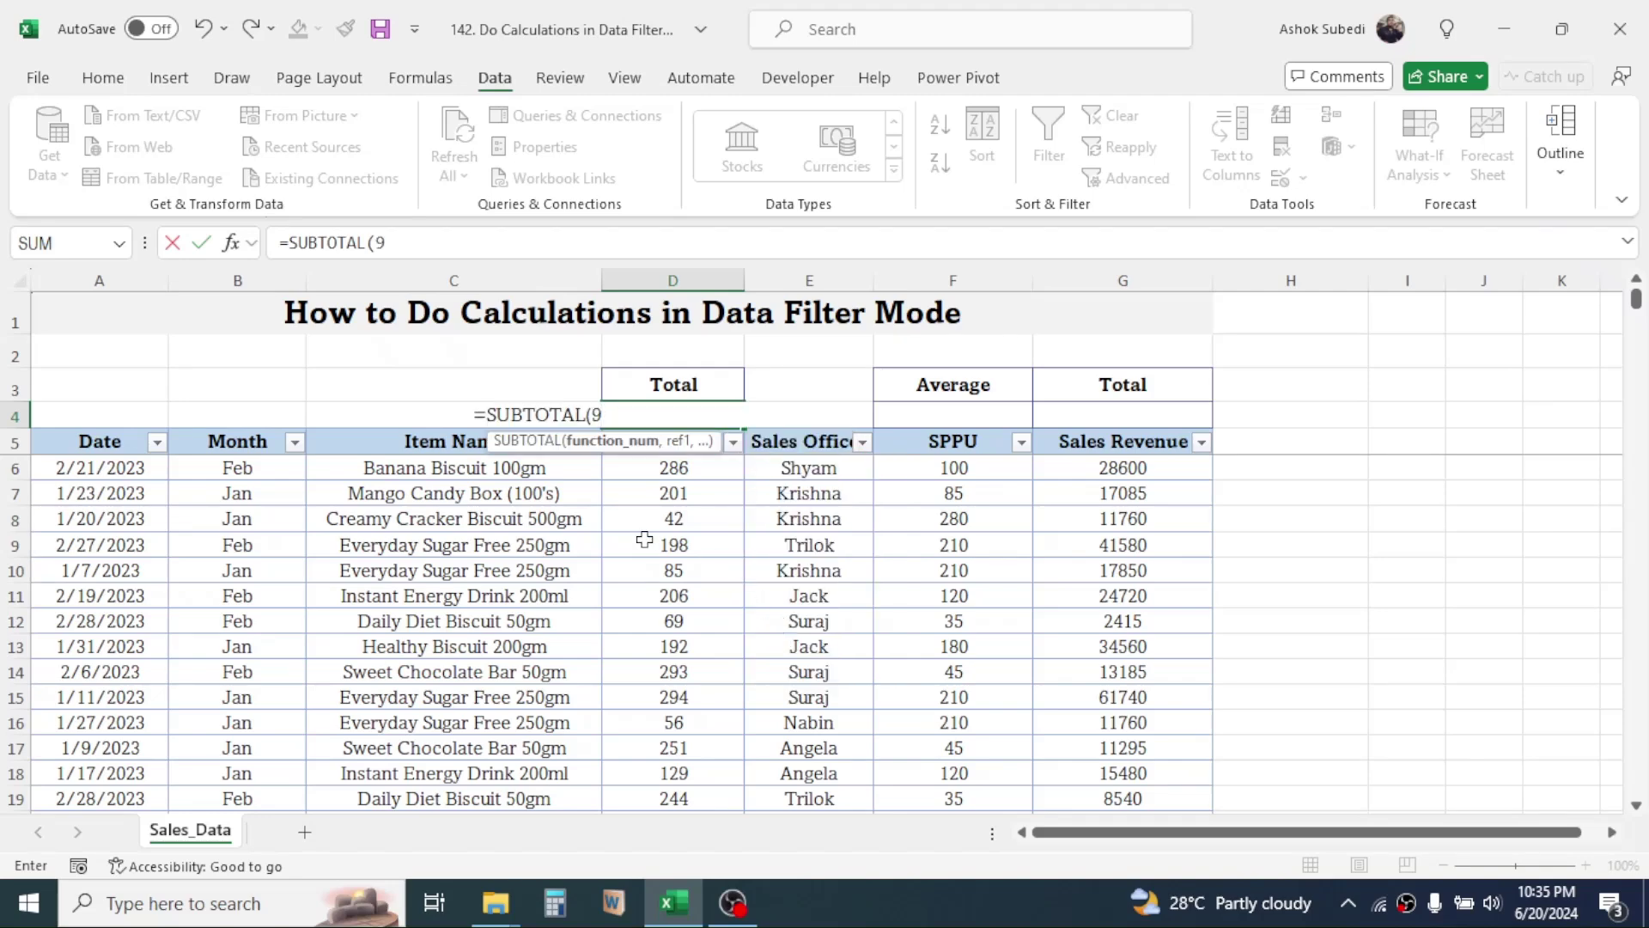
{"action": "type", "text": ","}
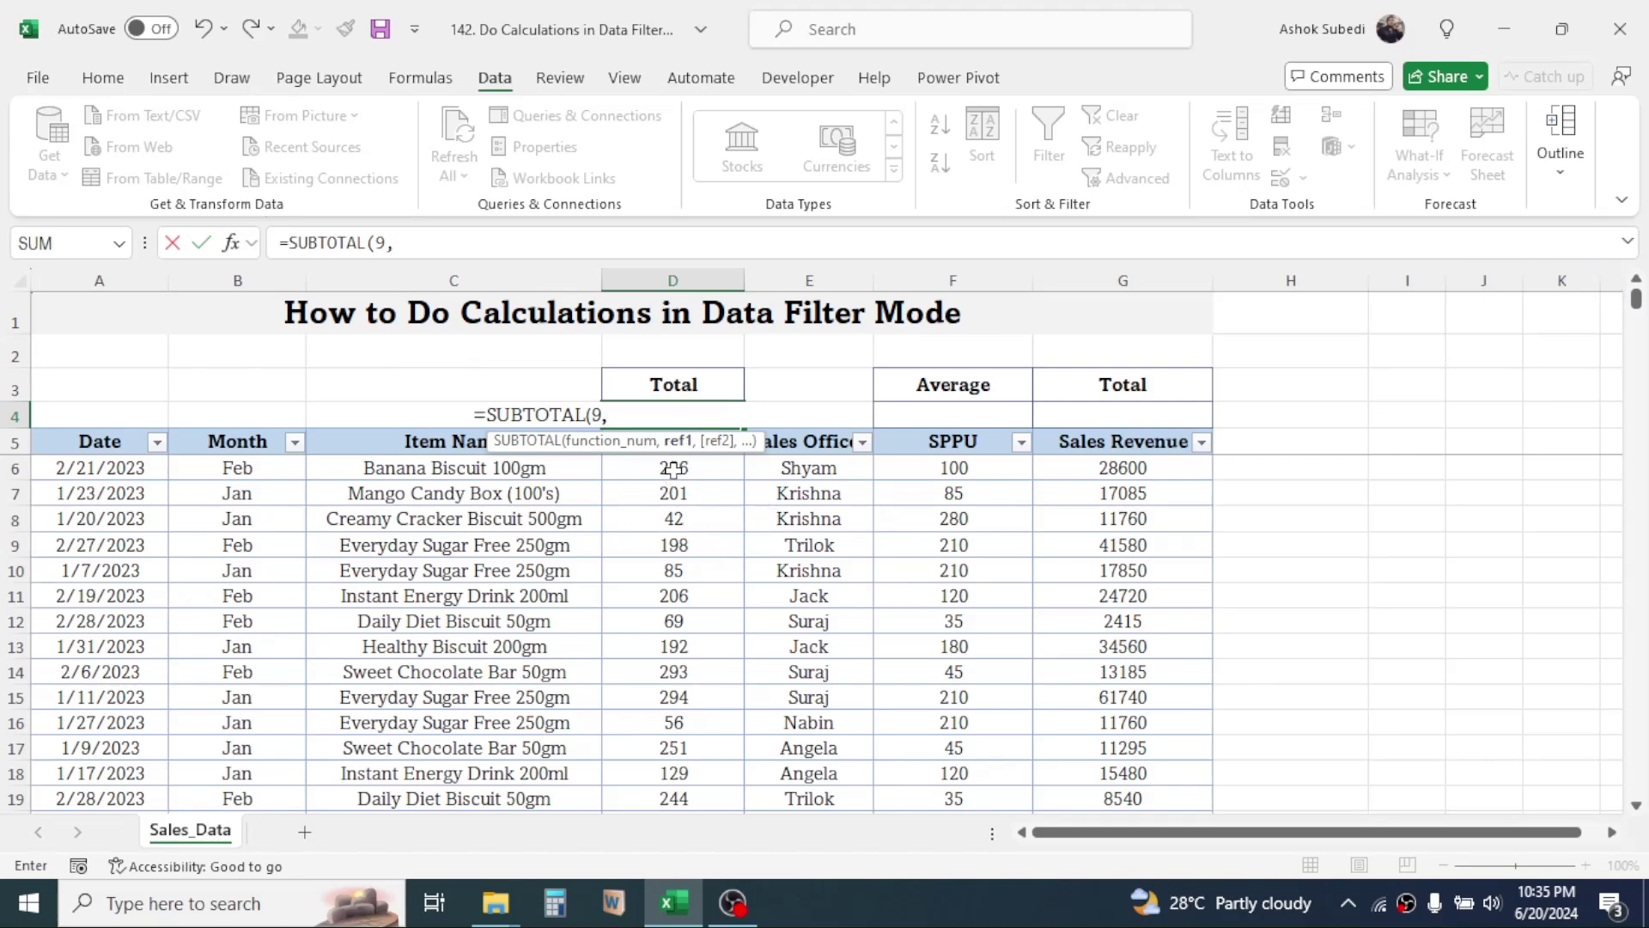
{"action": "left_click_drag", "start_coordinate": [674, 468], "coordinate": [694, 735]}
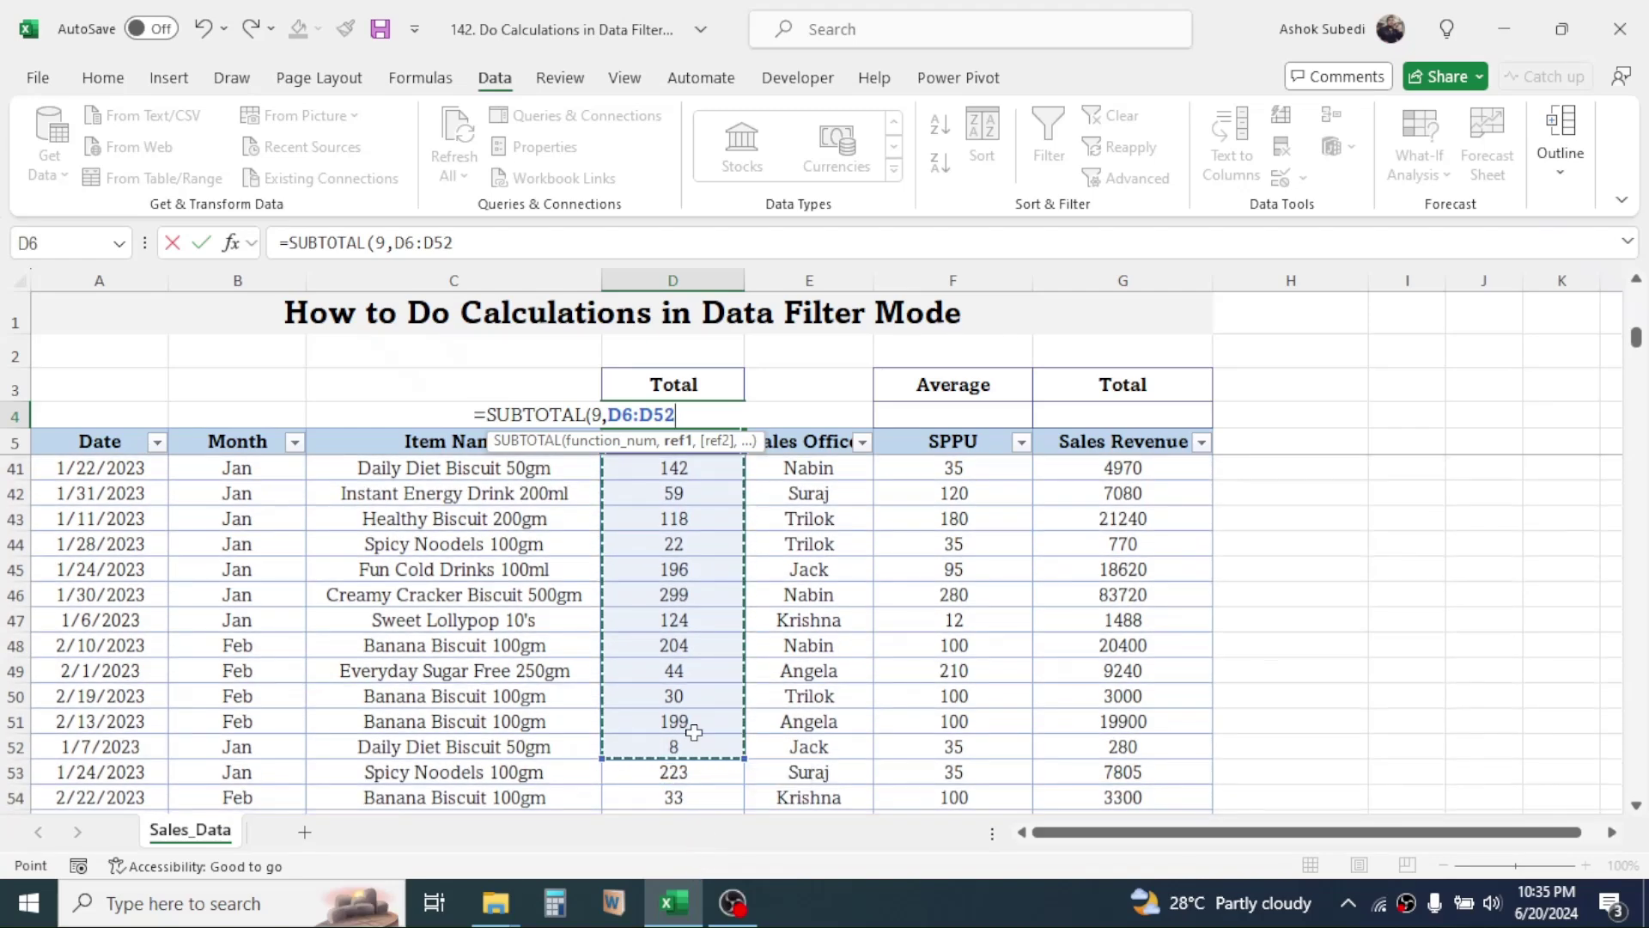
{"action": "key", "text": "ctrl+shift+Down"}
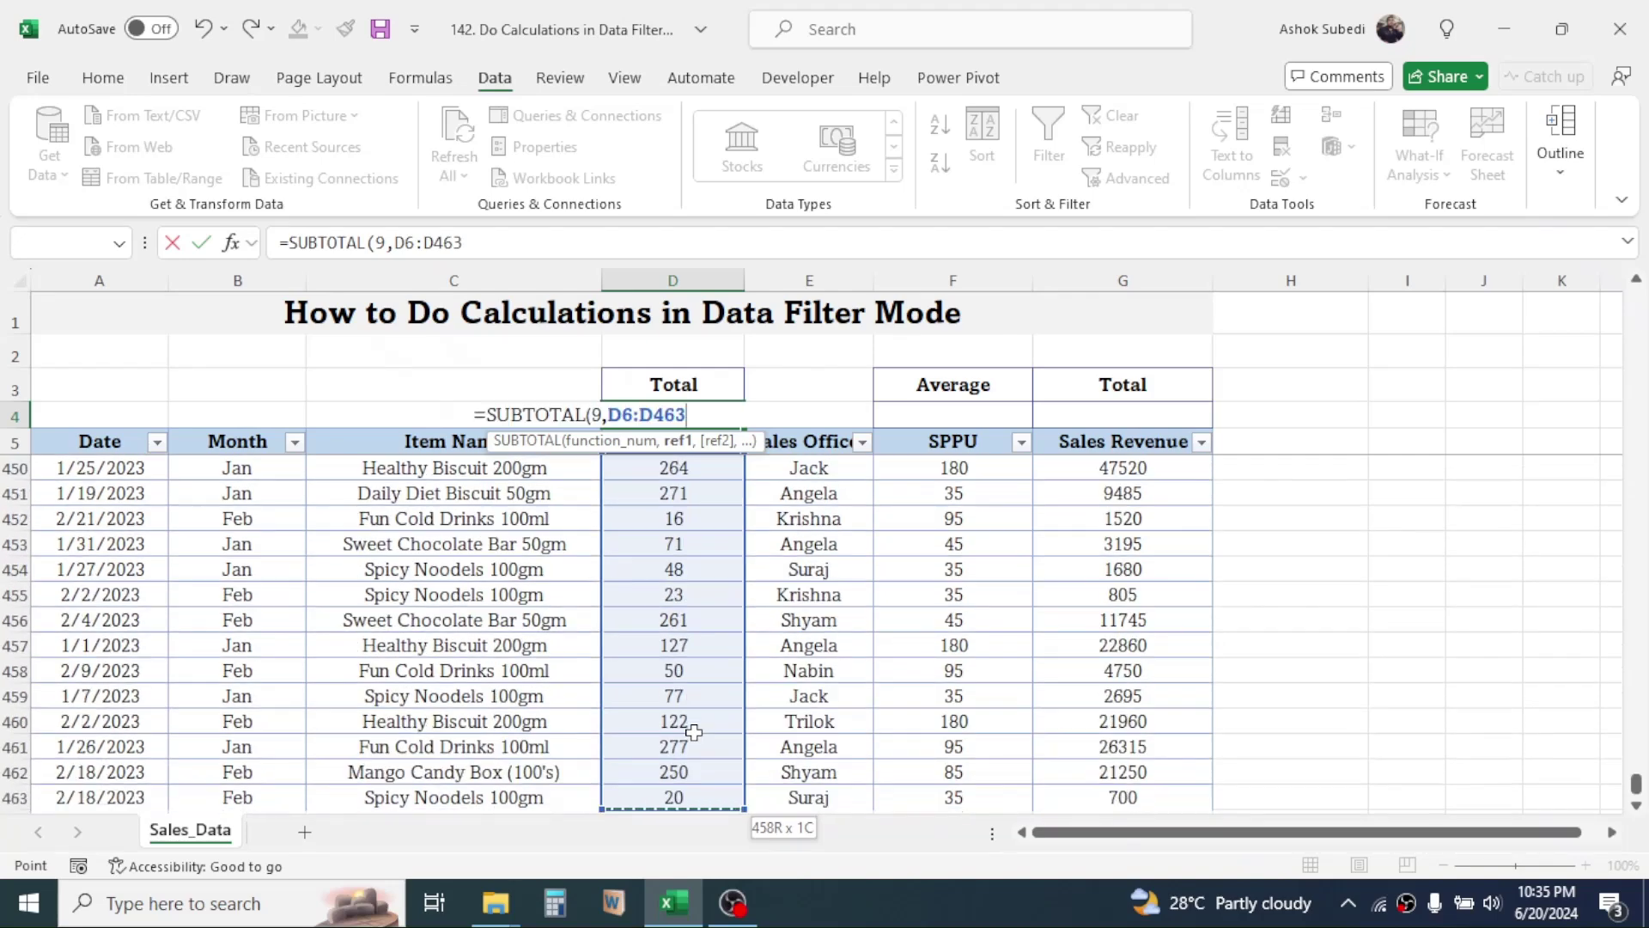
{"action": "type", "text": ")"}
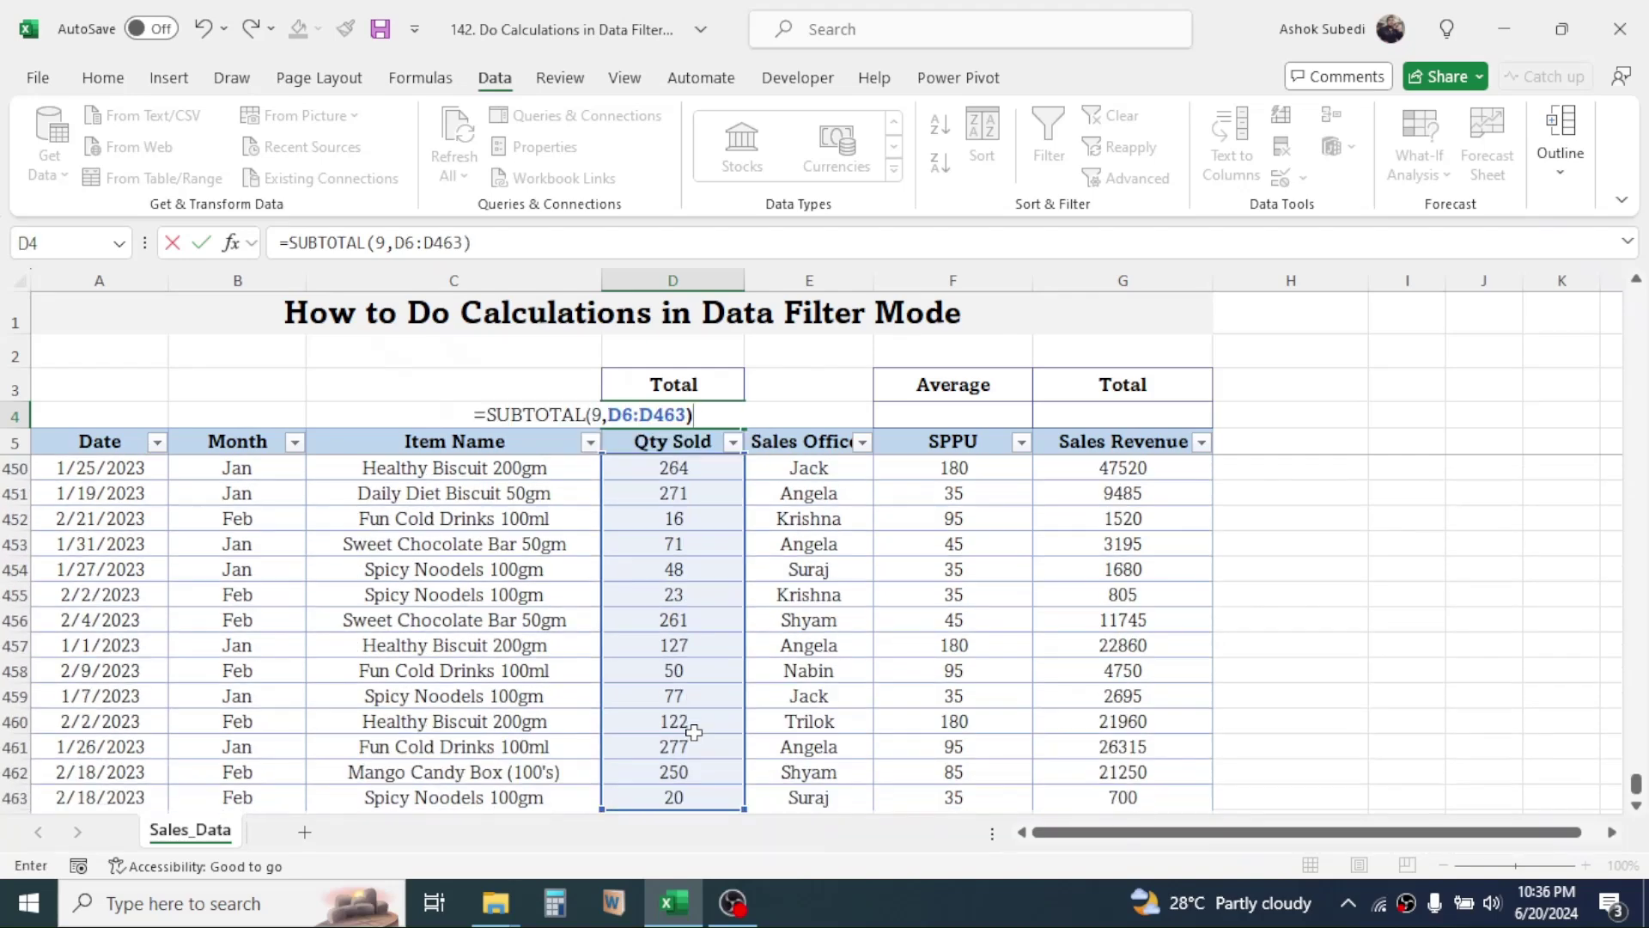
{"action": "key", "text": "Return"}
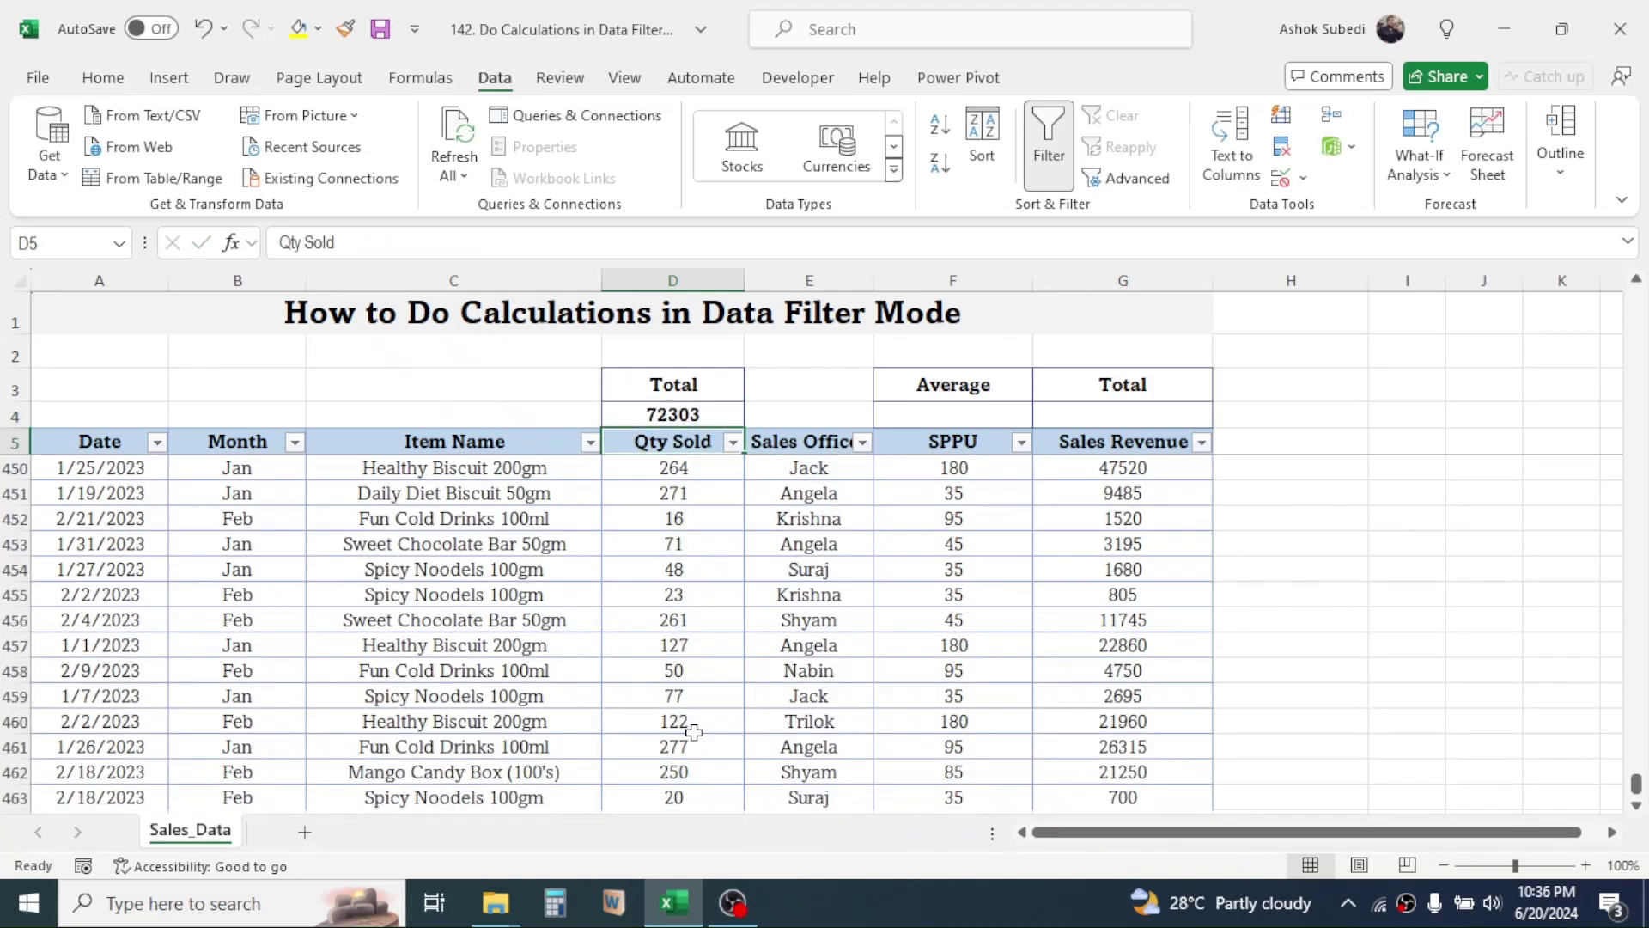
- Filter Item Name to Banana Biscuit 100gm and confirm the D4 Qty Sold total drops to 7222
{"action": "left_click", "coordinate": [678, 417]}
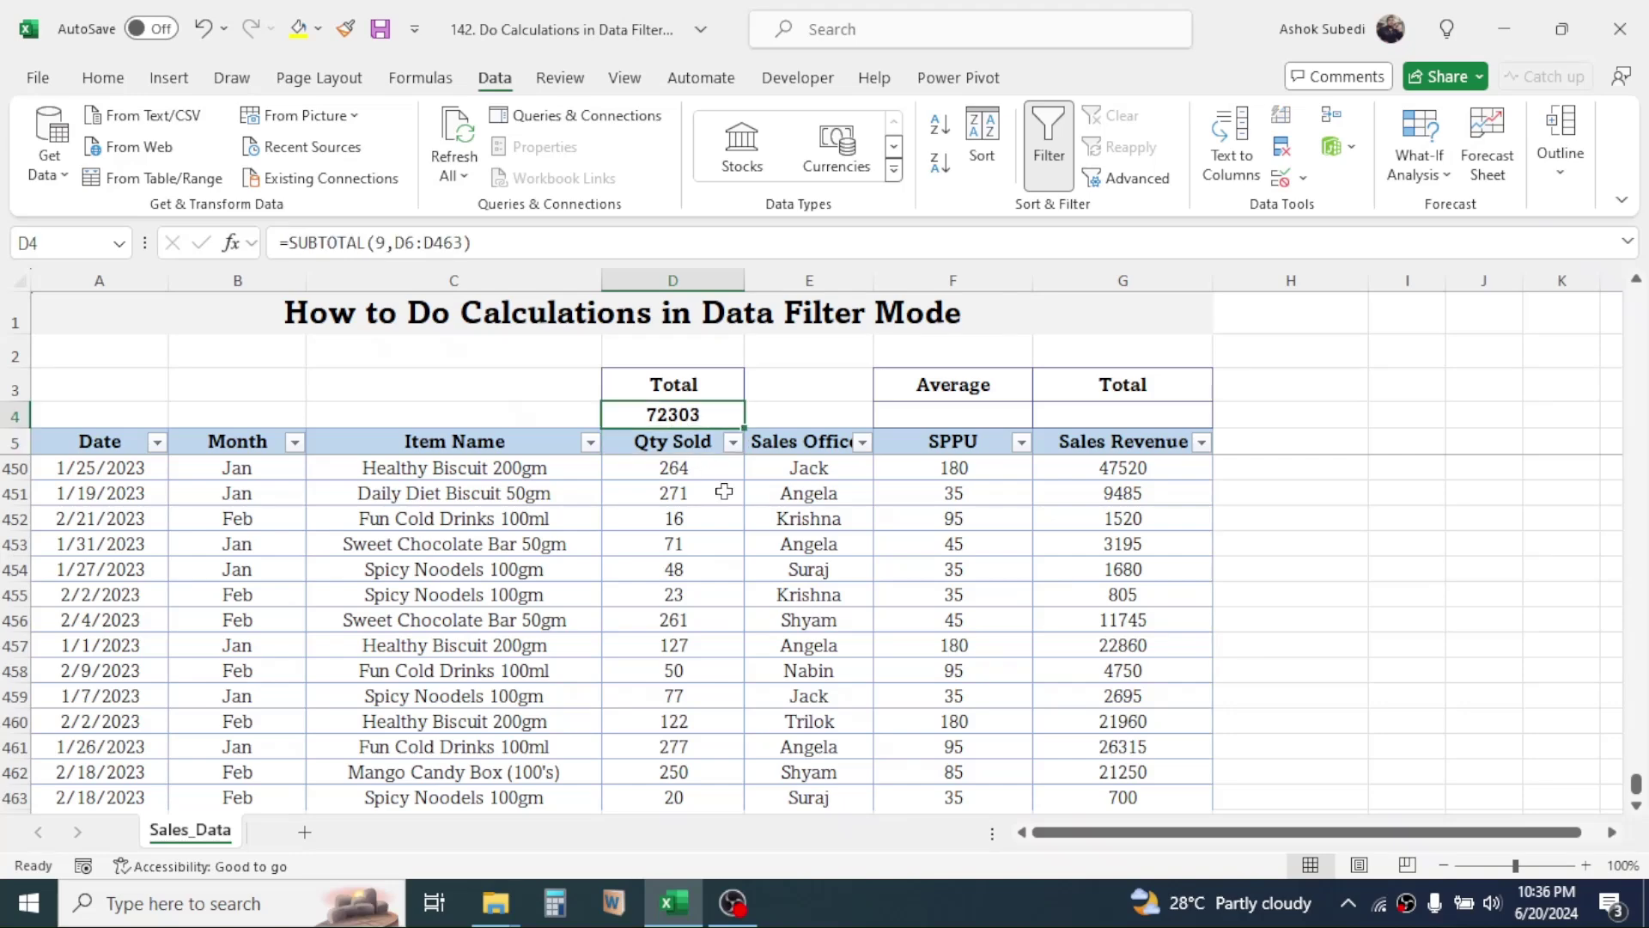
{"action": "key", "text": "Down"}
{"action": "key", "text": "Down"}
{"action": "key", "text": "Down"}
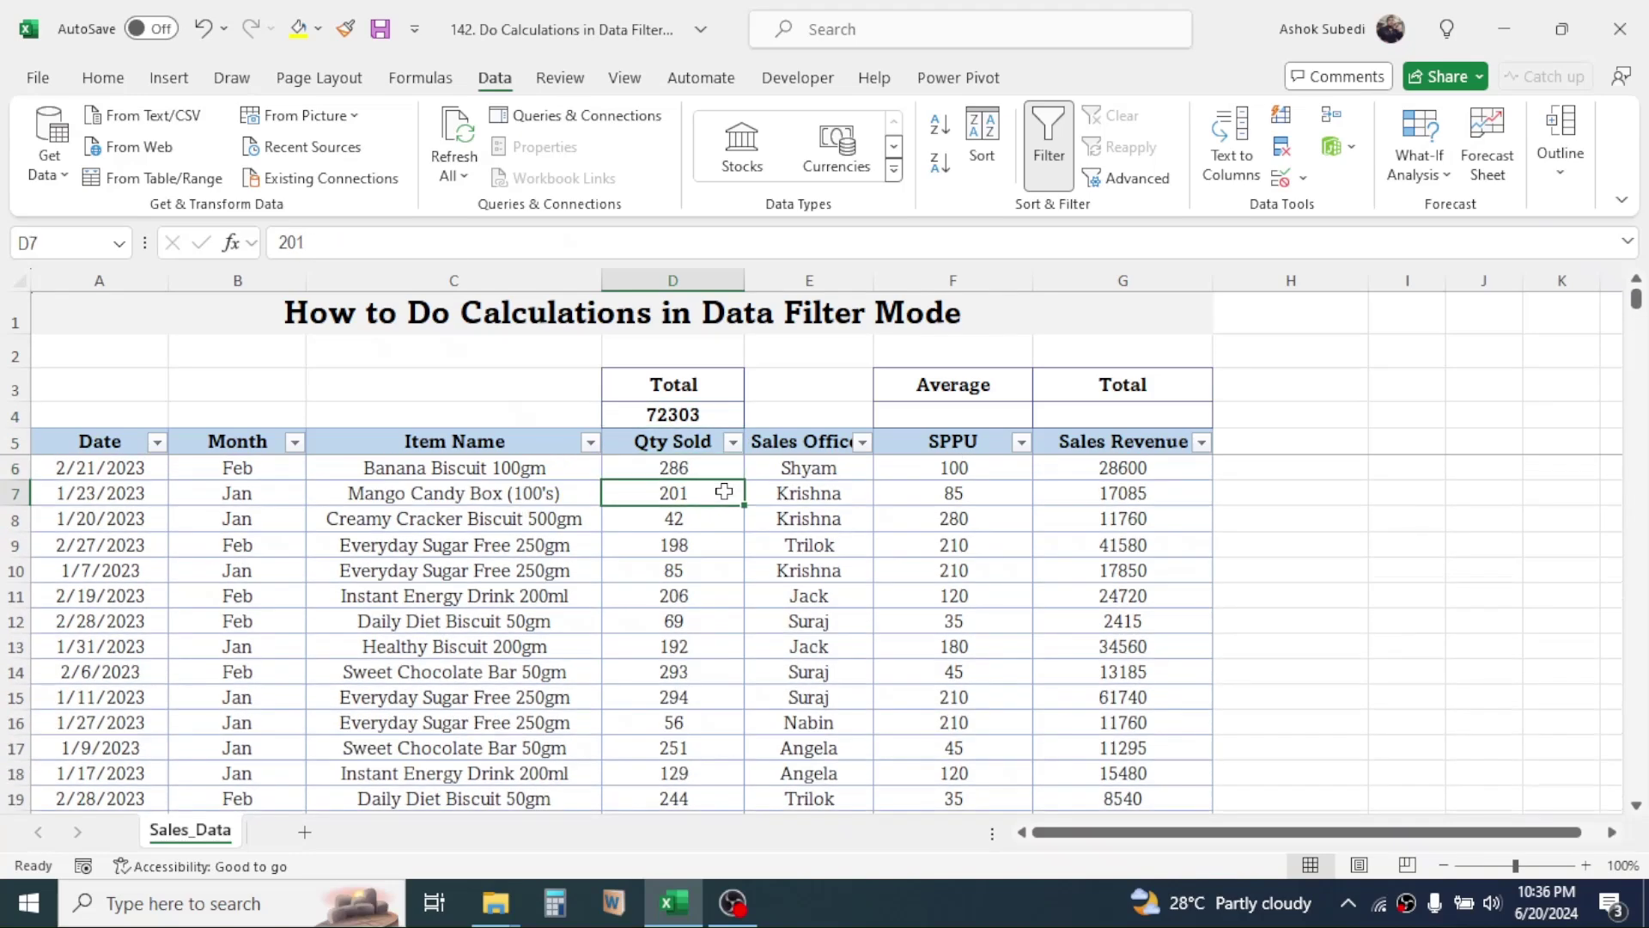
{"action": "left_click", "coordinate": [590, 441]}
{"action": "left_click", "coordinate": [371, 621]}
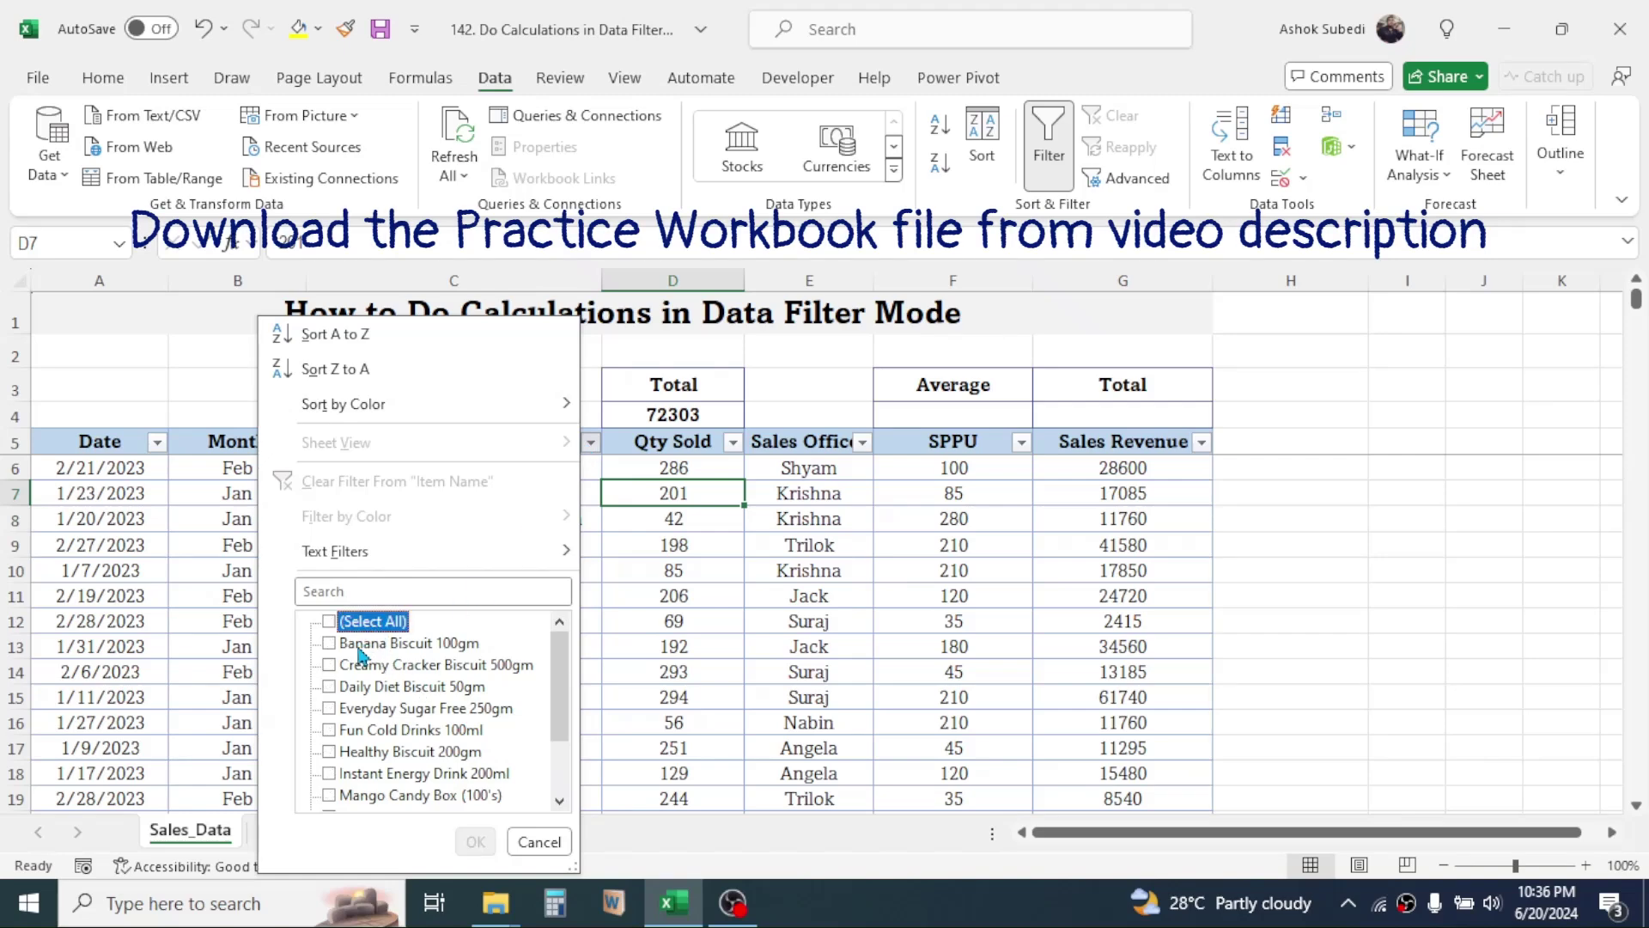
{"action": "left_click", "coordinate": [365, 643]}
{"action": "left_click", "coordinate": [475, 841]}
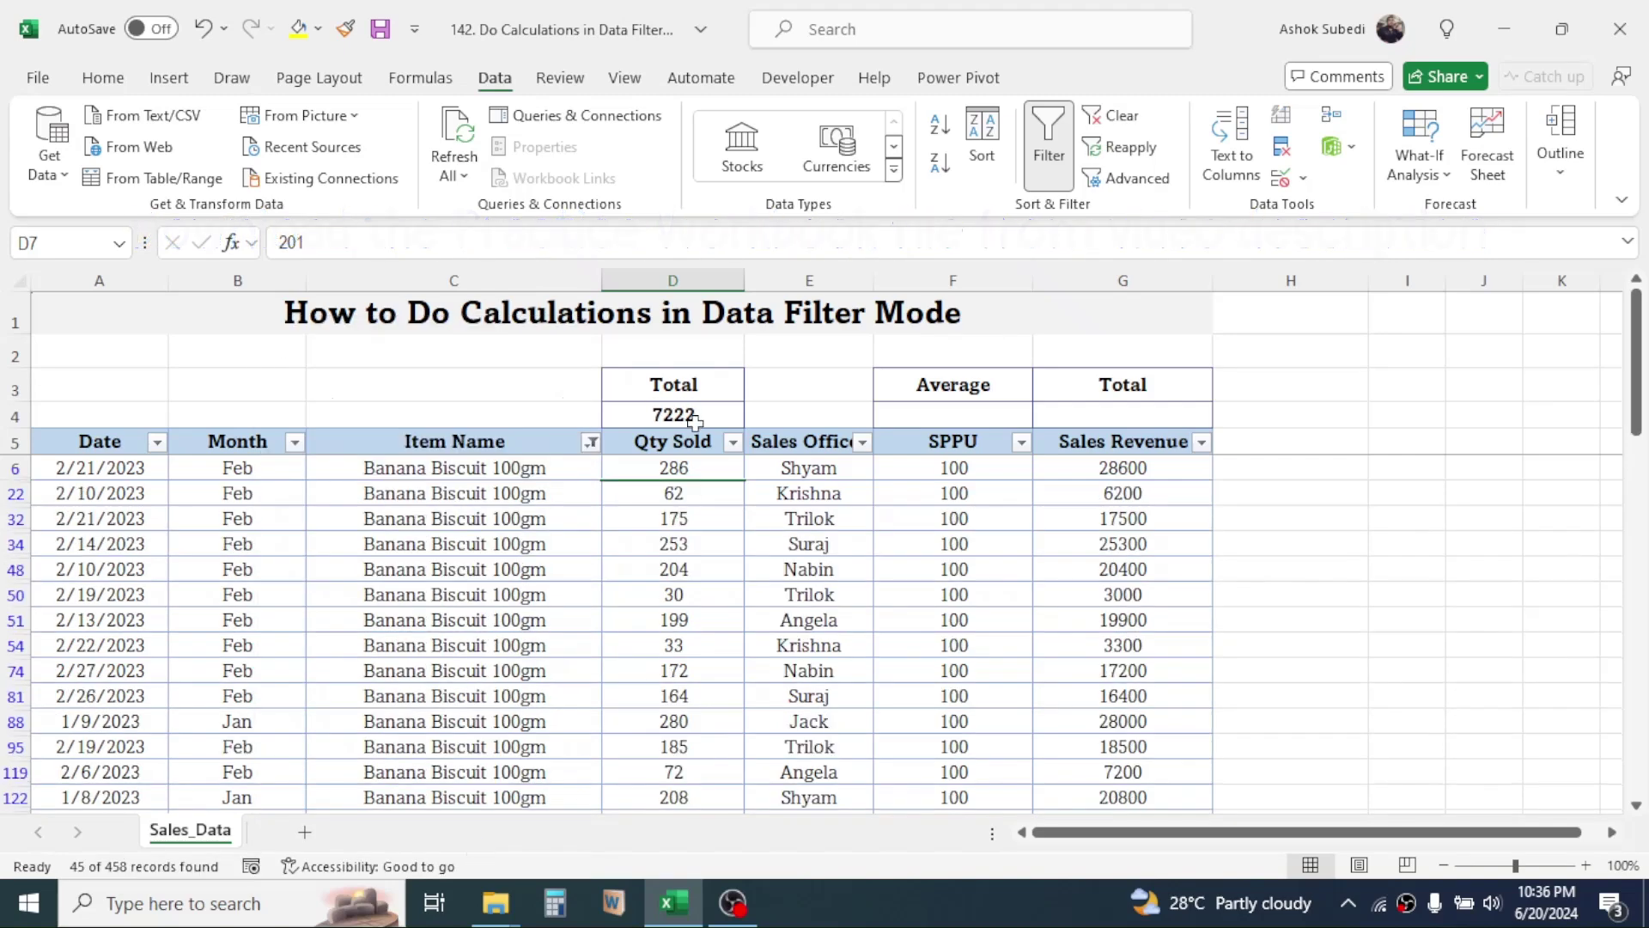
{"action": "left_click", "coordinate": [682, 415]}
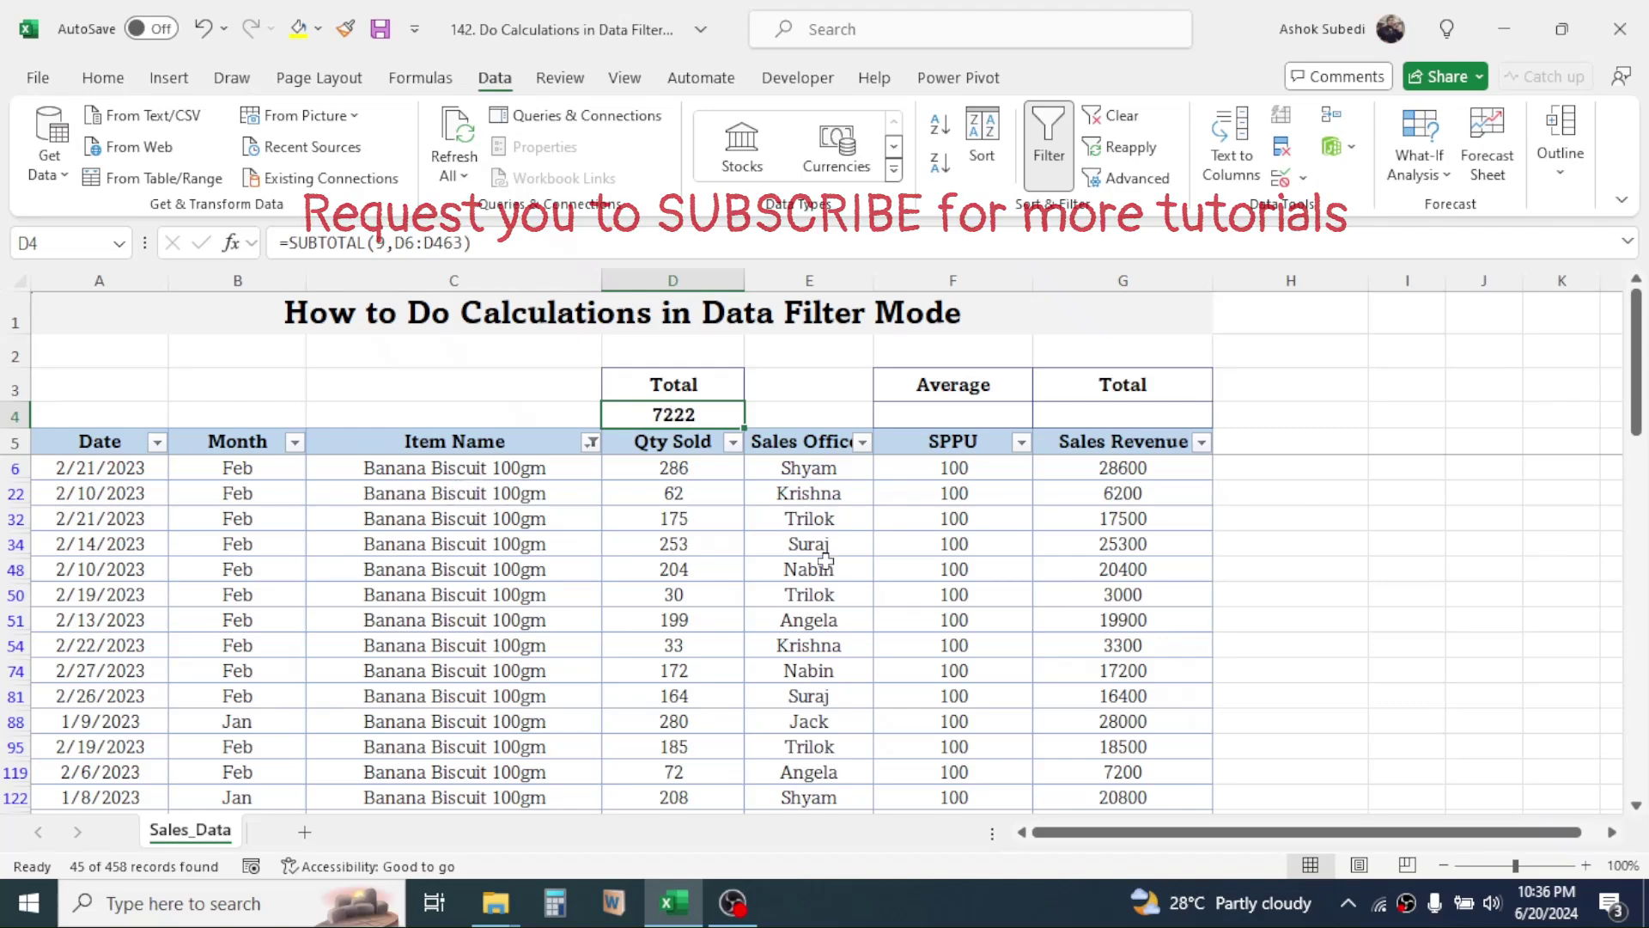
{"action": "mouse_move", "coordinate": [1637, 378]}
{"action": "left_mouse_down"}
{"action": "mouse_move", "coordinate": [1642, 735]}
{"action": "mouse_move", "coordinate": [1639, 369]}
{"action": "left_mouse_up"}
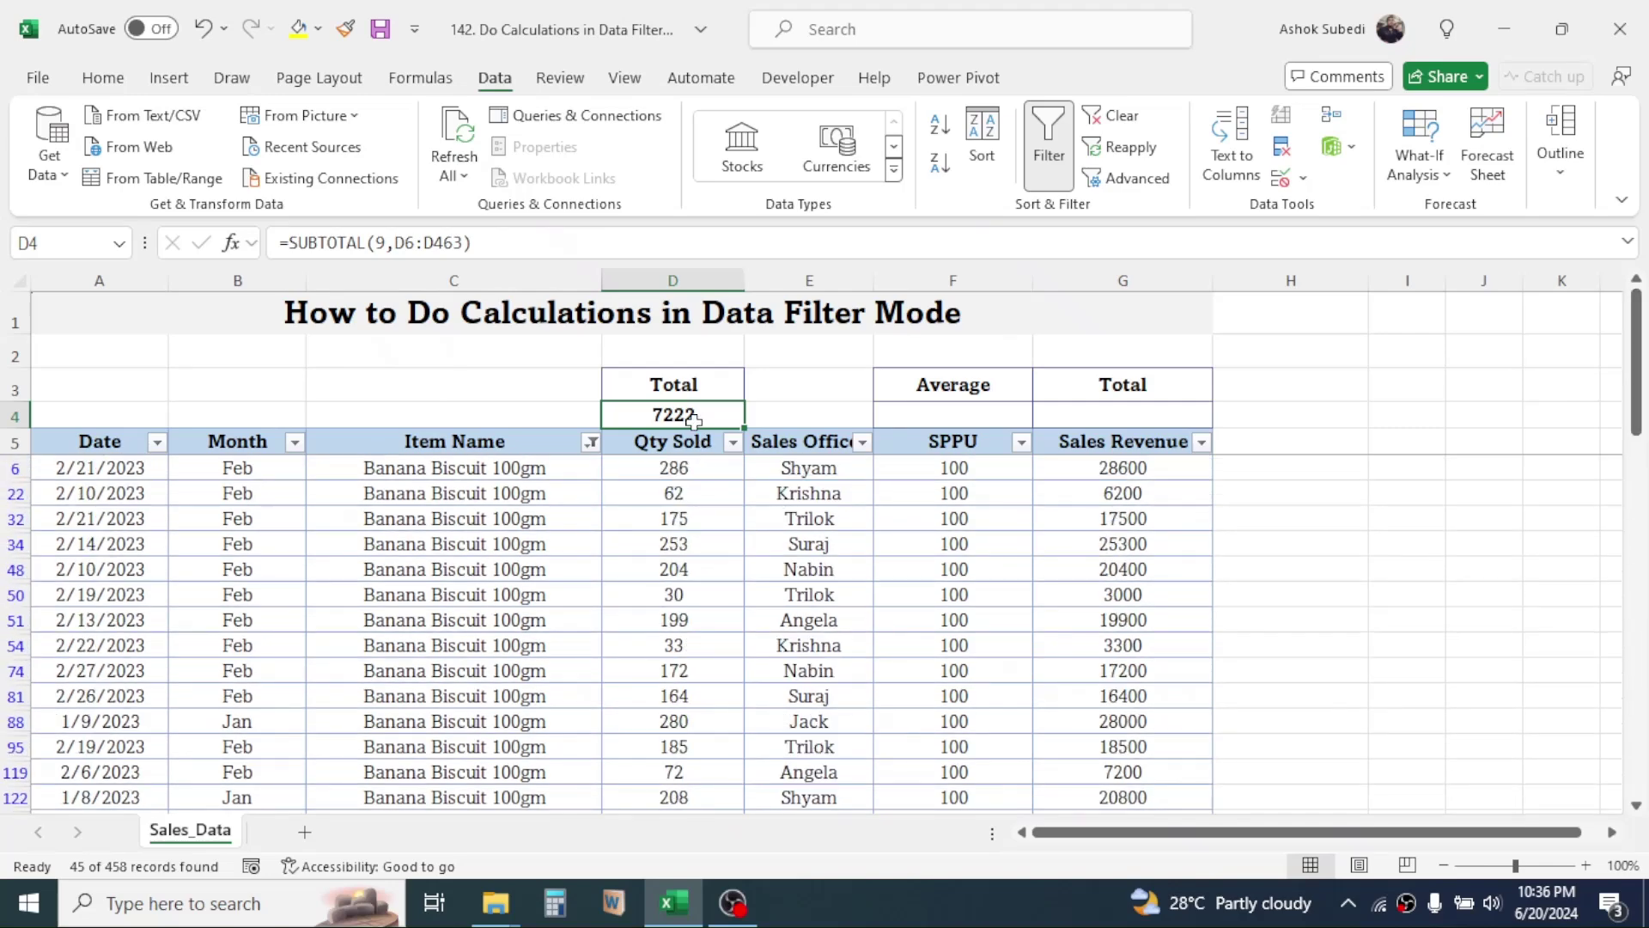
- Copy D4's SUBTOTAL formula into G4 and F4, giving a Sales Revenue total of 722200
{"action": "key", "text": "ctrl+c"}
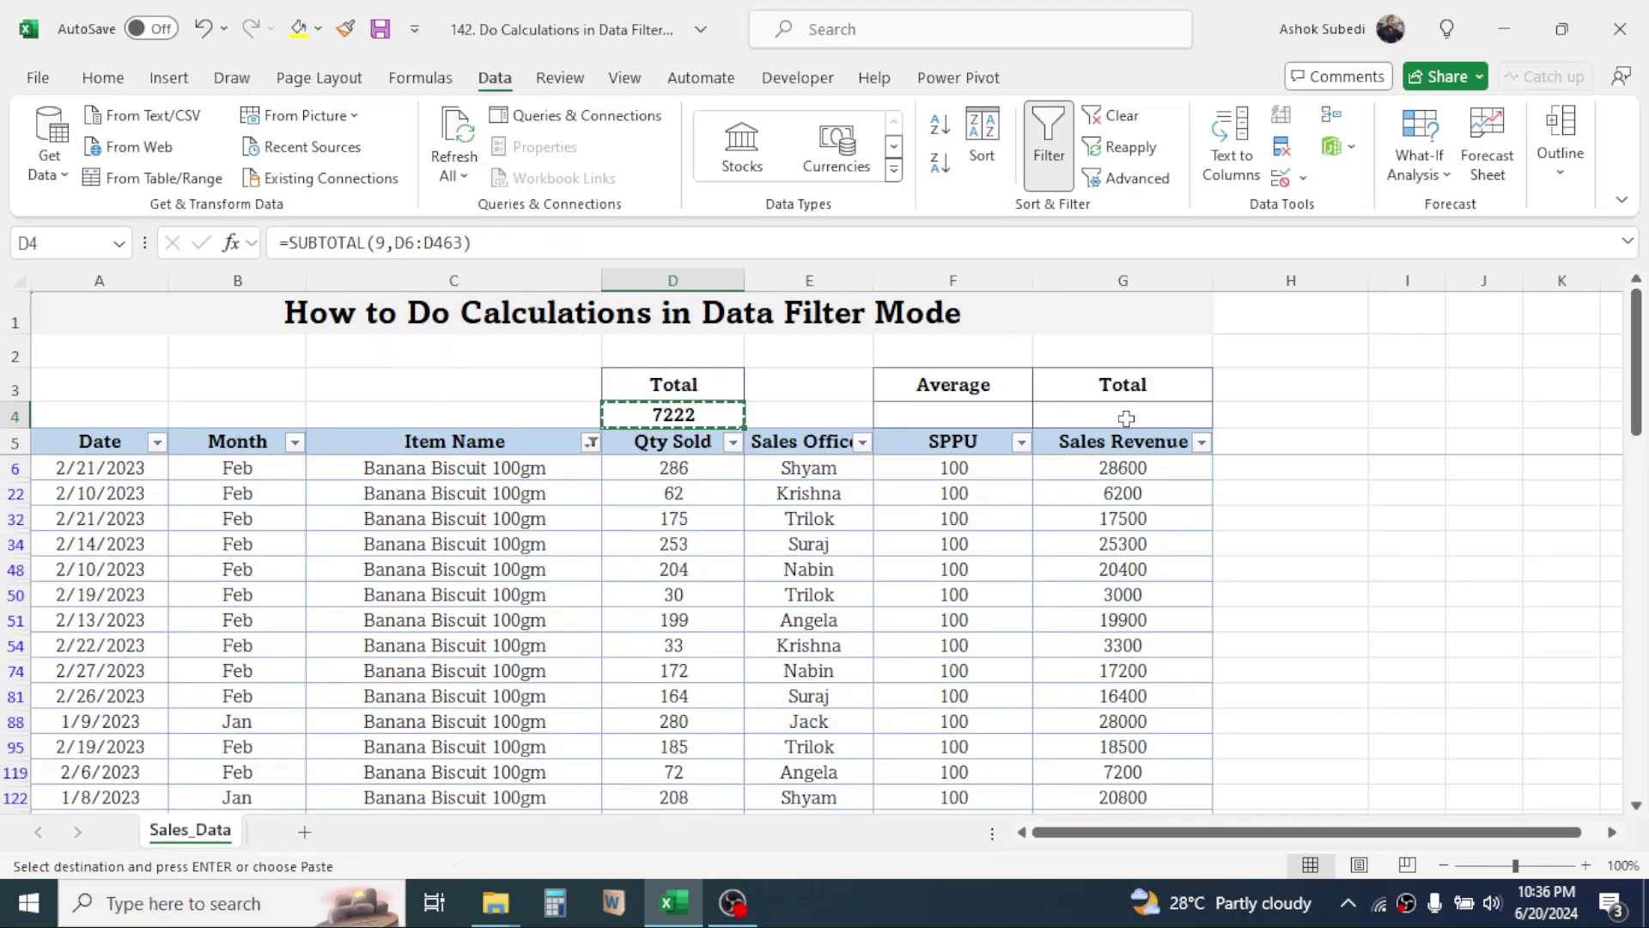
{"action": "left_click", "coordinate": [1123, 420]}
{"action": "key", "text": "ctrl+v"}
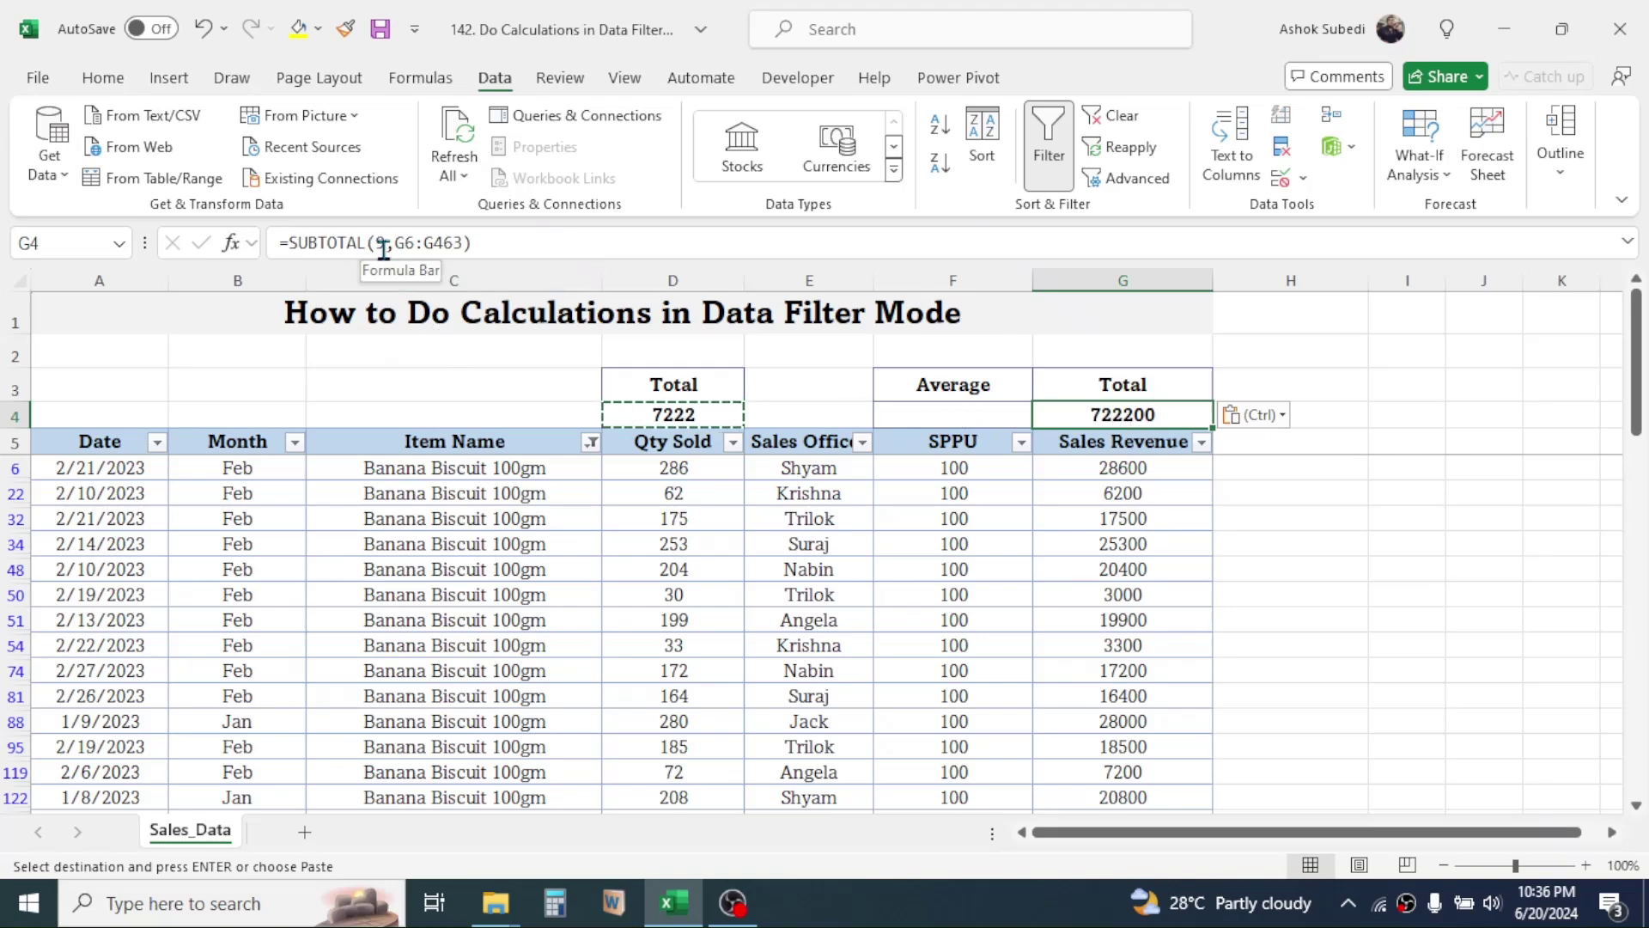
{"action": "left_click", "coordinate": [943, 416]}
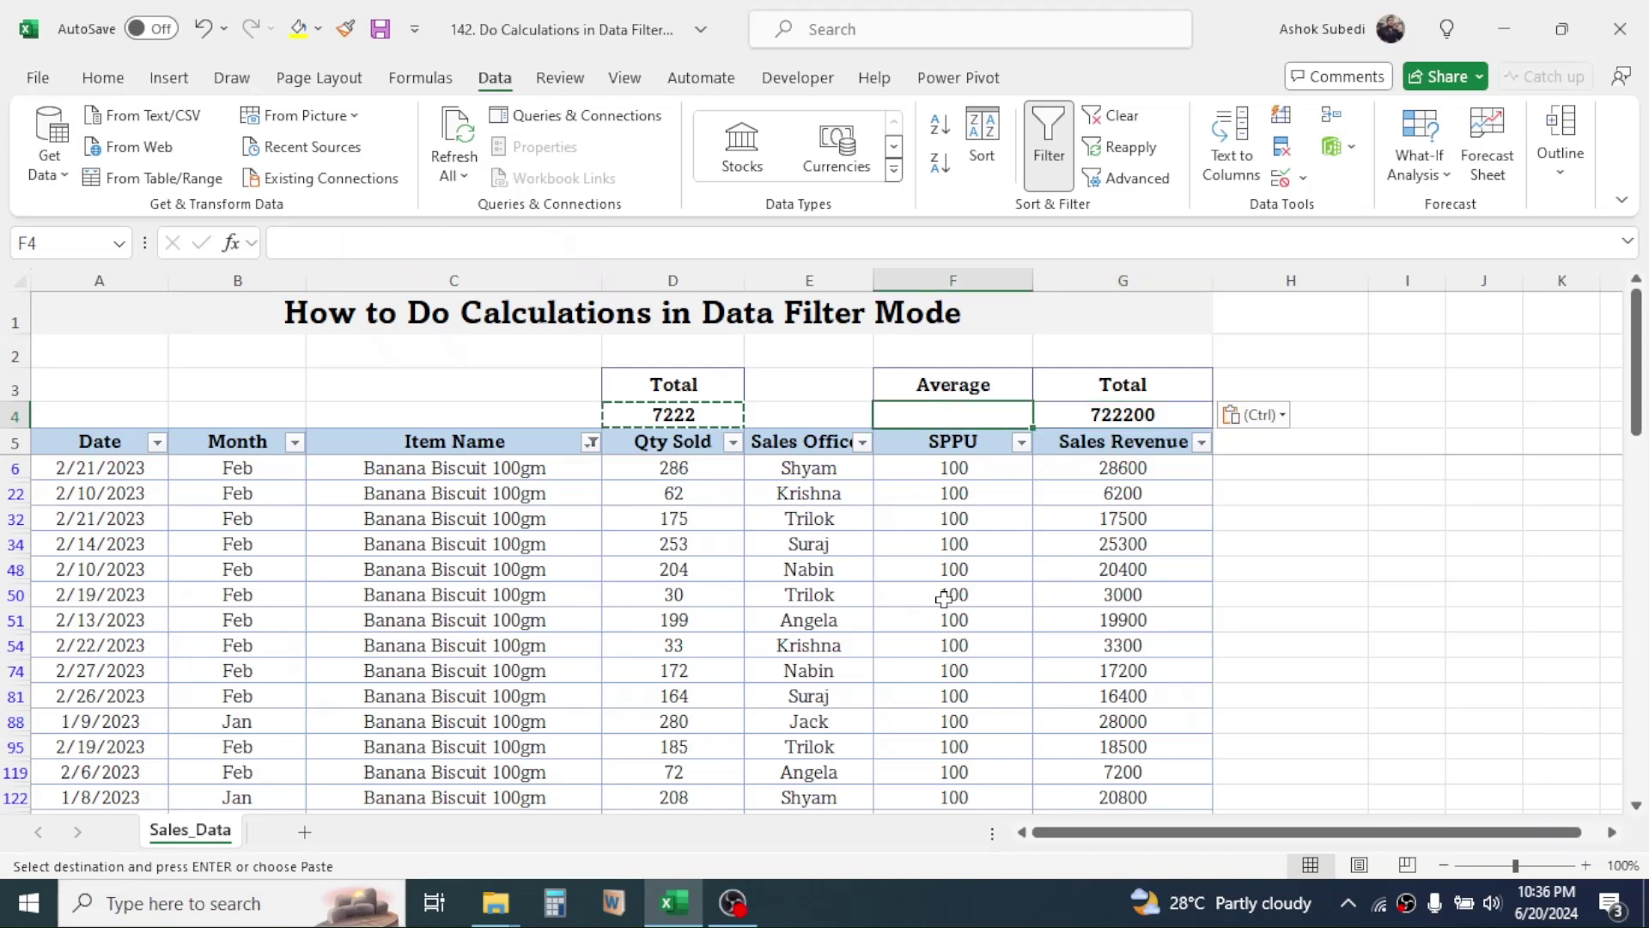
{"action": "key", "text": "ctrl+v"}
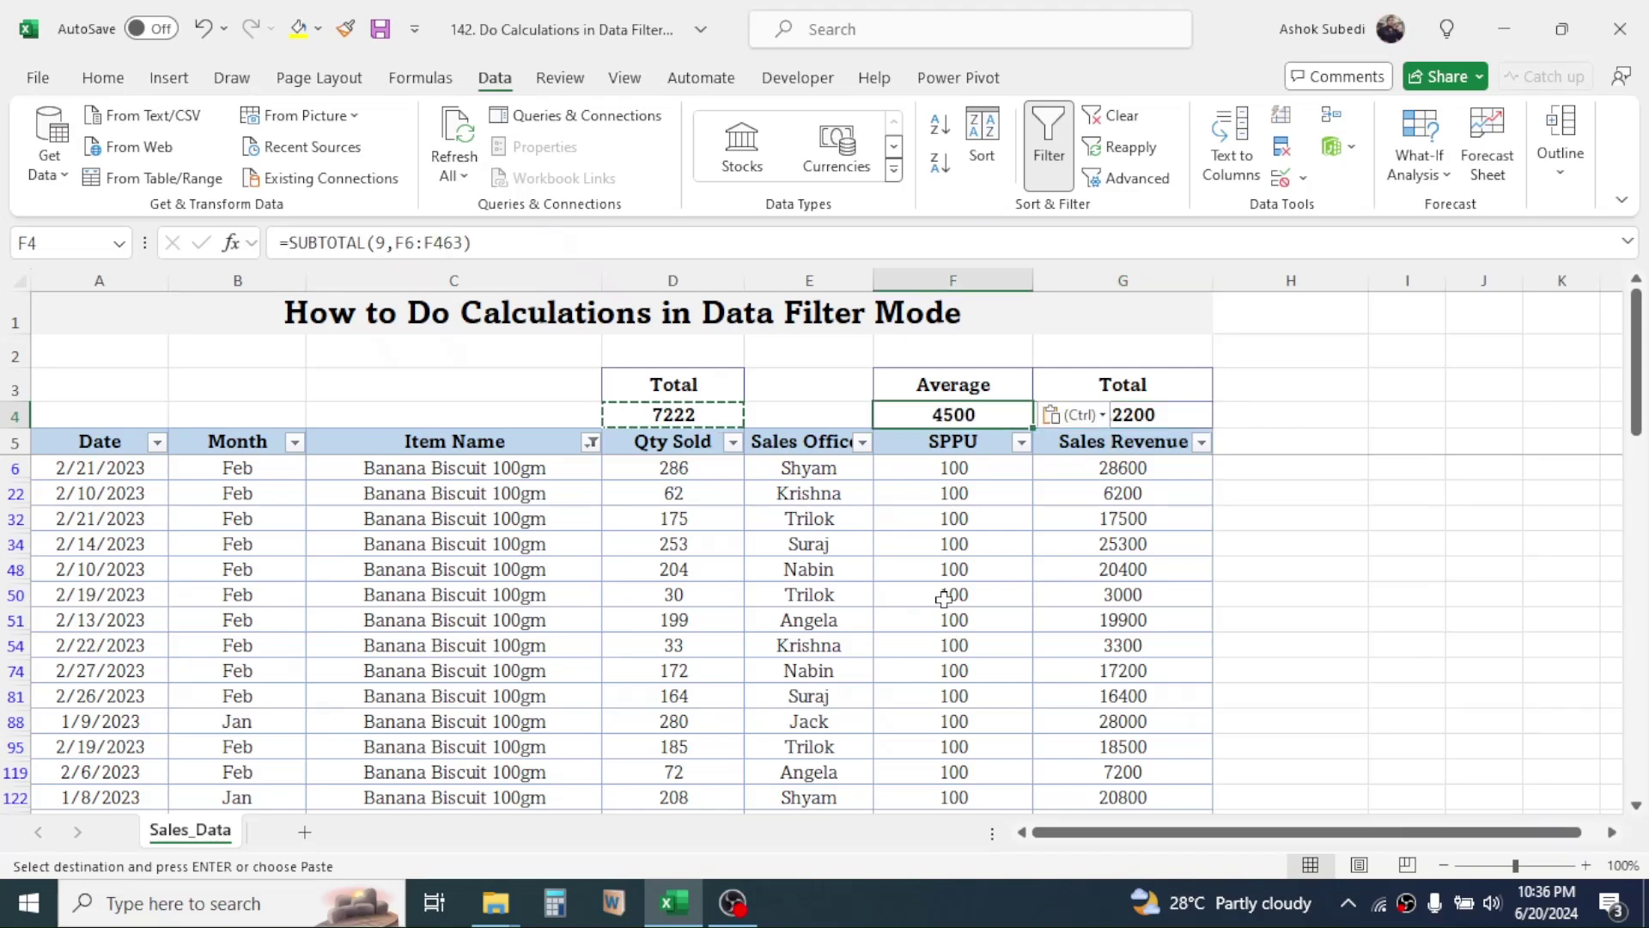
- Change F4's function number from 9 to 1 so it averages SPPU, showing 100
{"action": "double_click", "coordinate": [966, 419]}
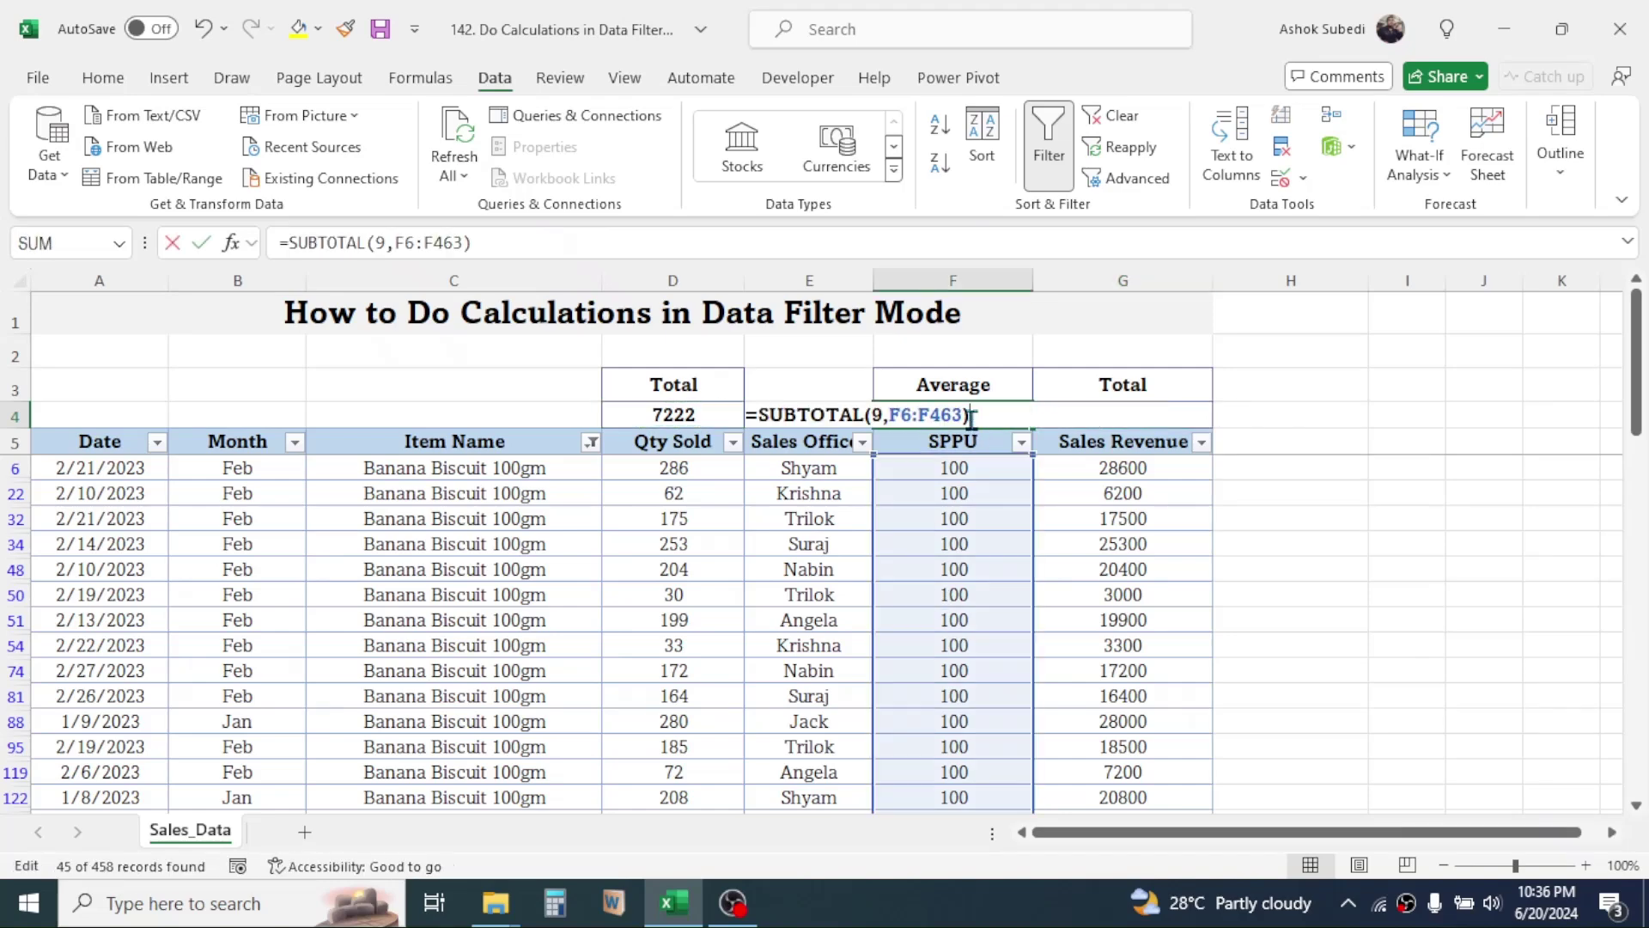
{"action": "left_click", "coordinate": [884, 416]}
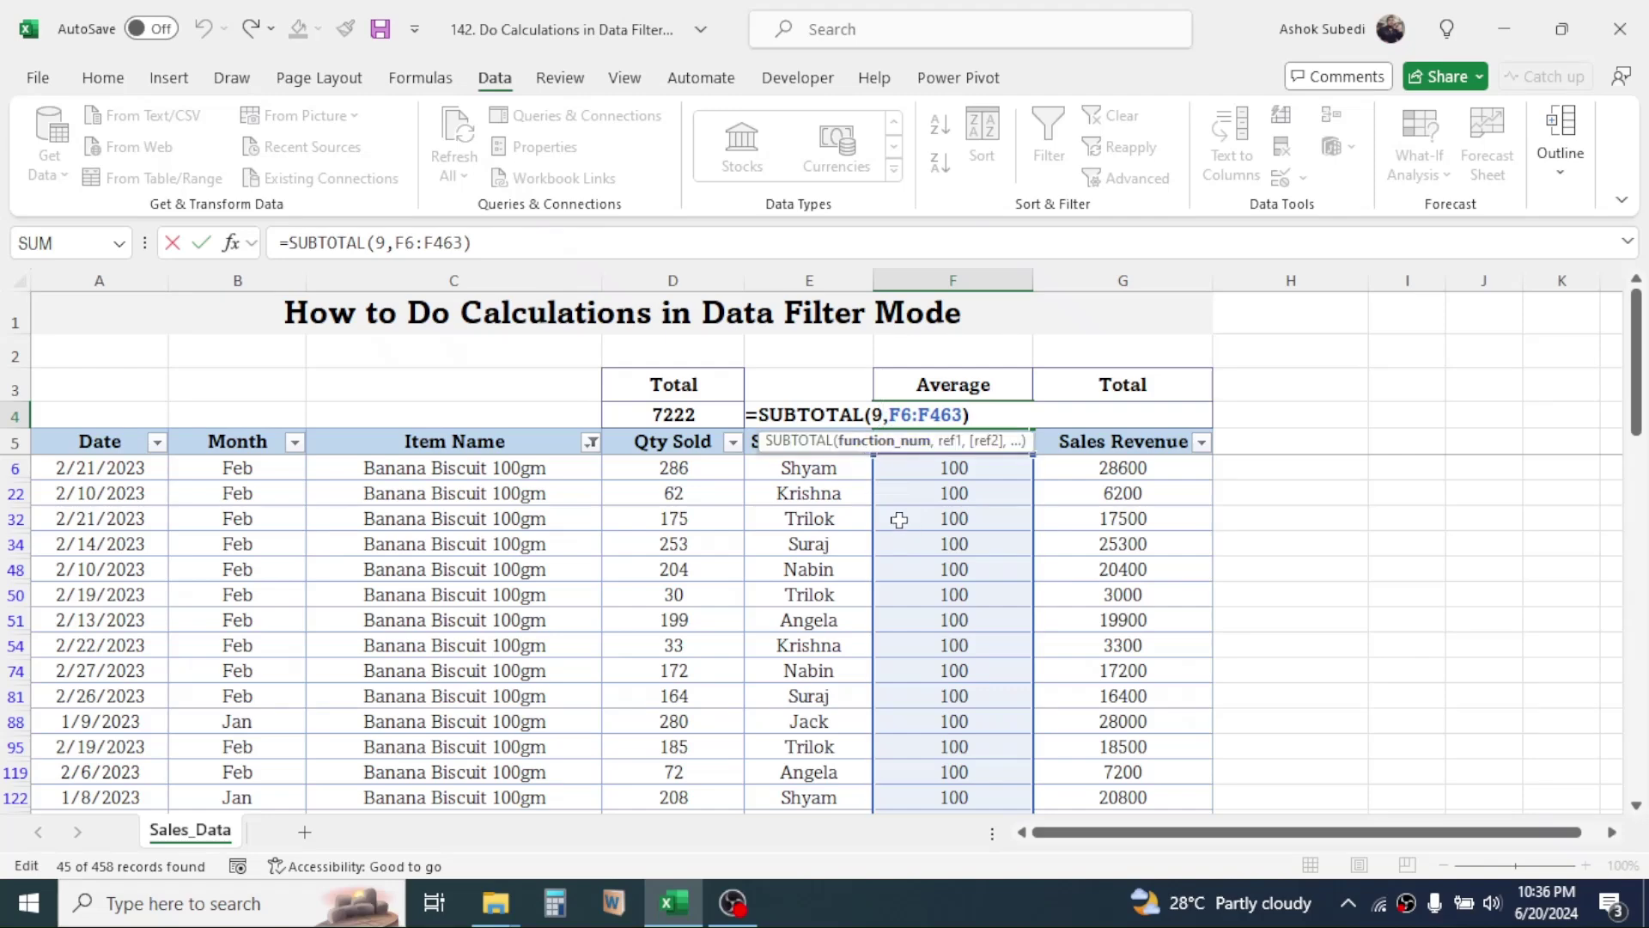
{"action": "key", "text": "BackSpace"}
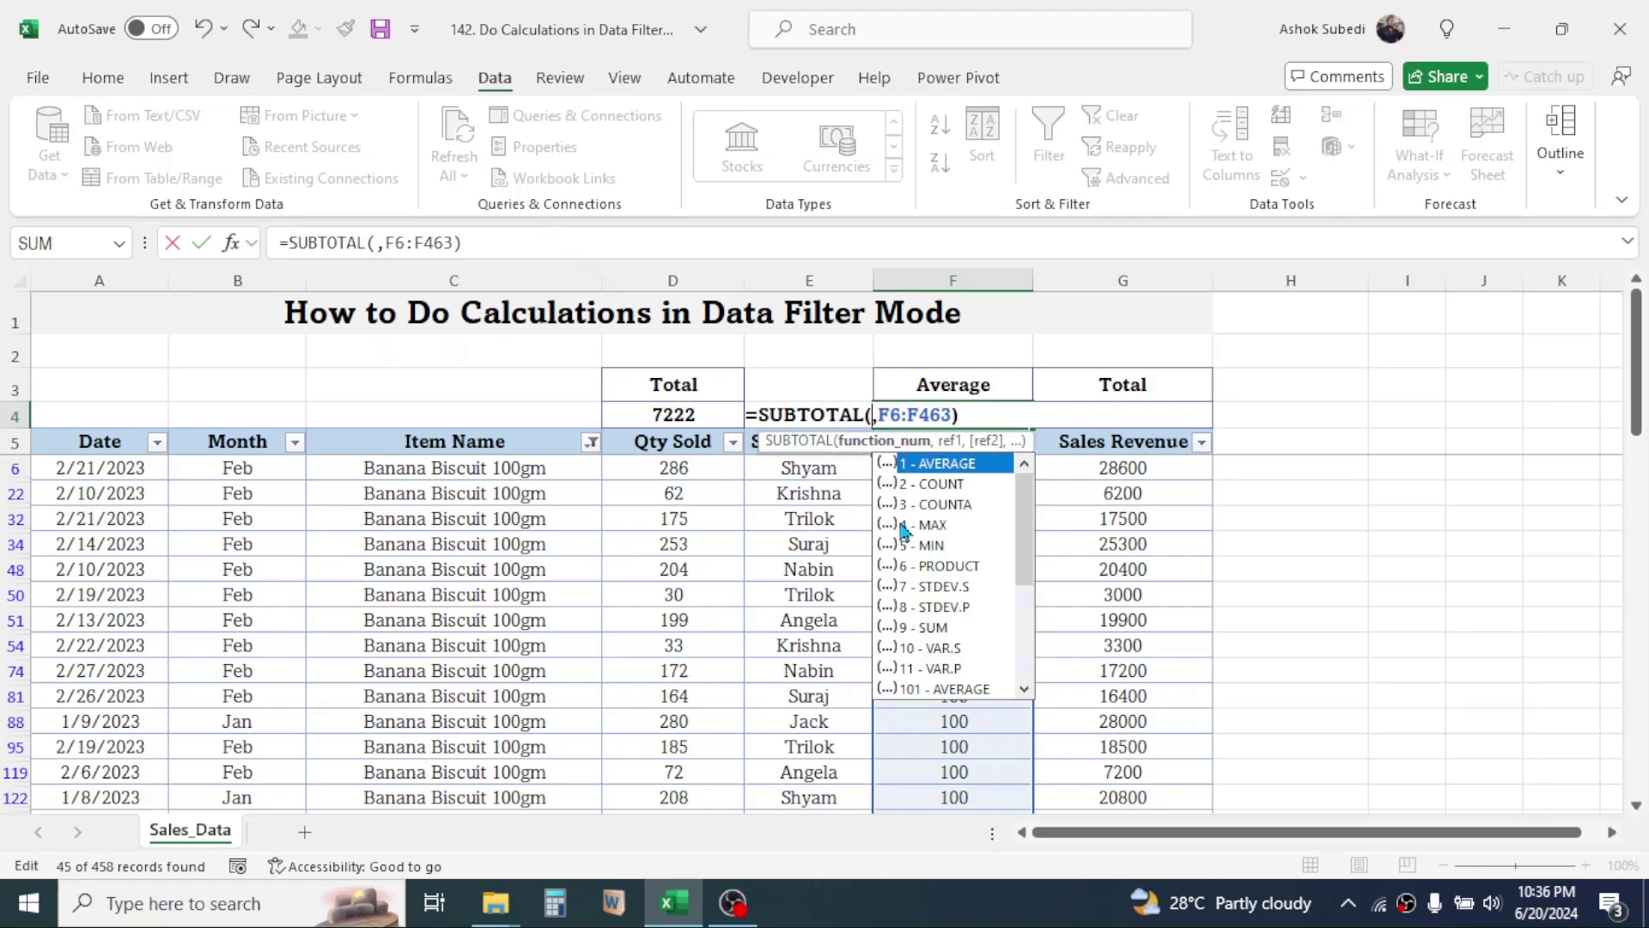
{"action": "double_click", "coordinate": [933, 471]}
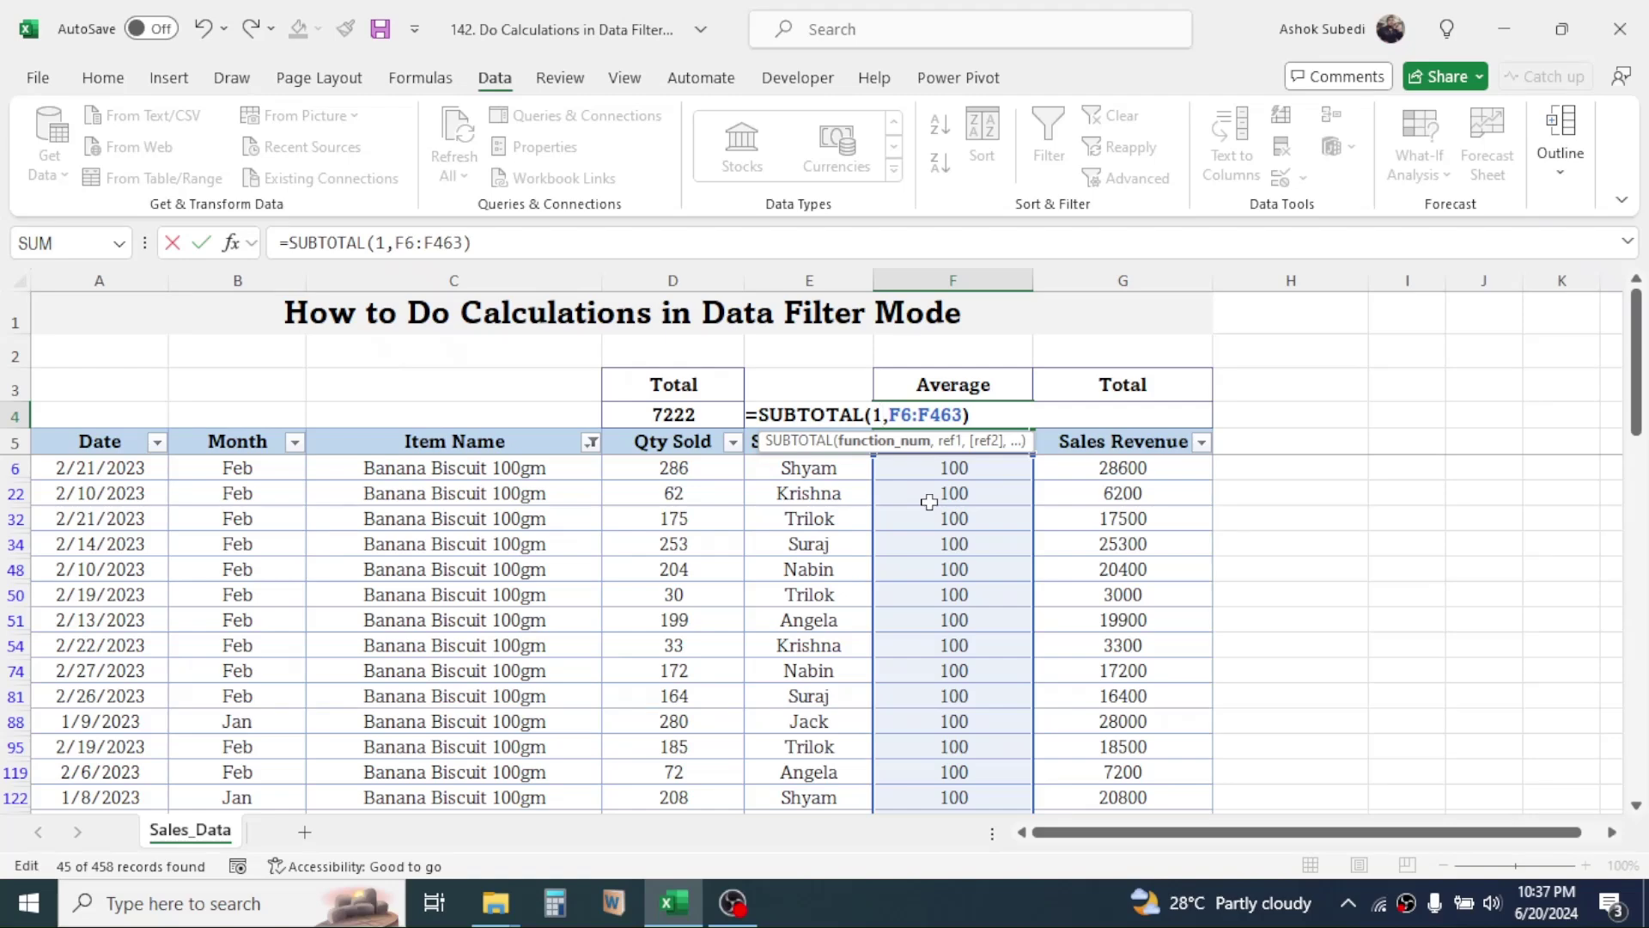
{"action": "key", "text": "Return"}
{"action": "left_click", "coordinate": [982, 417]}
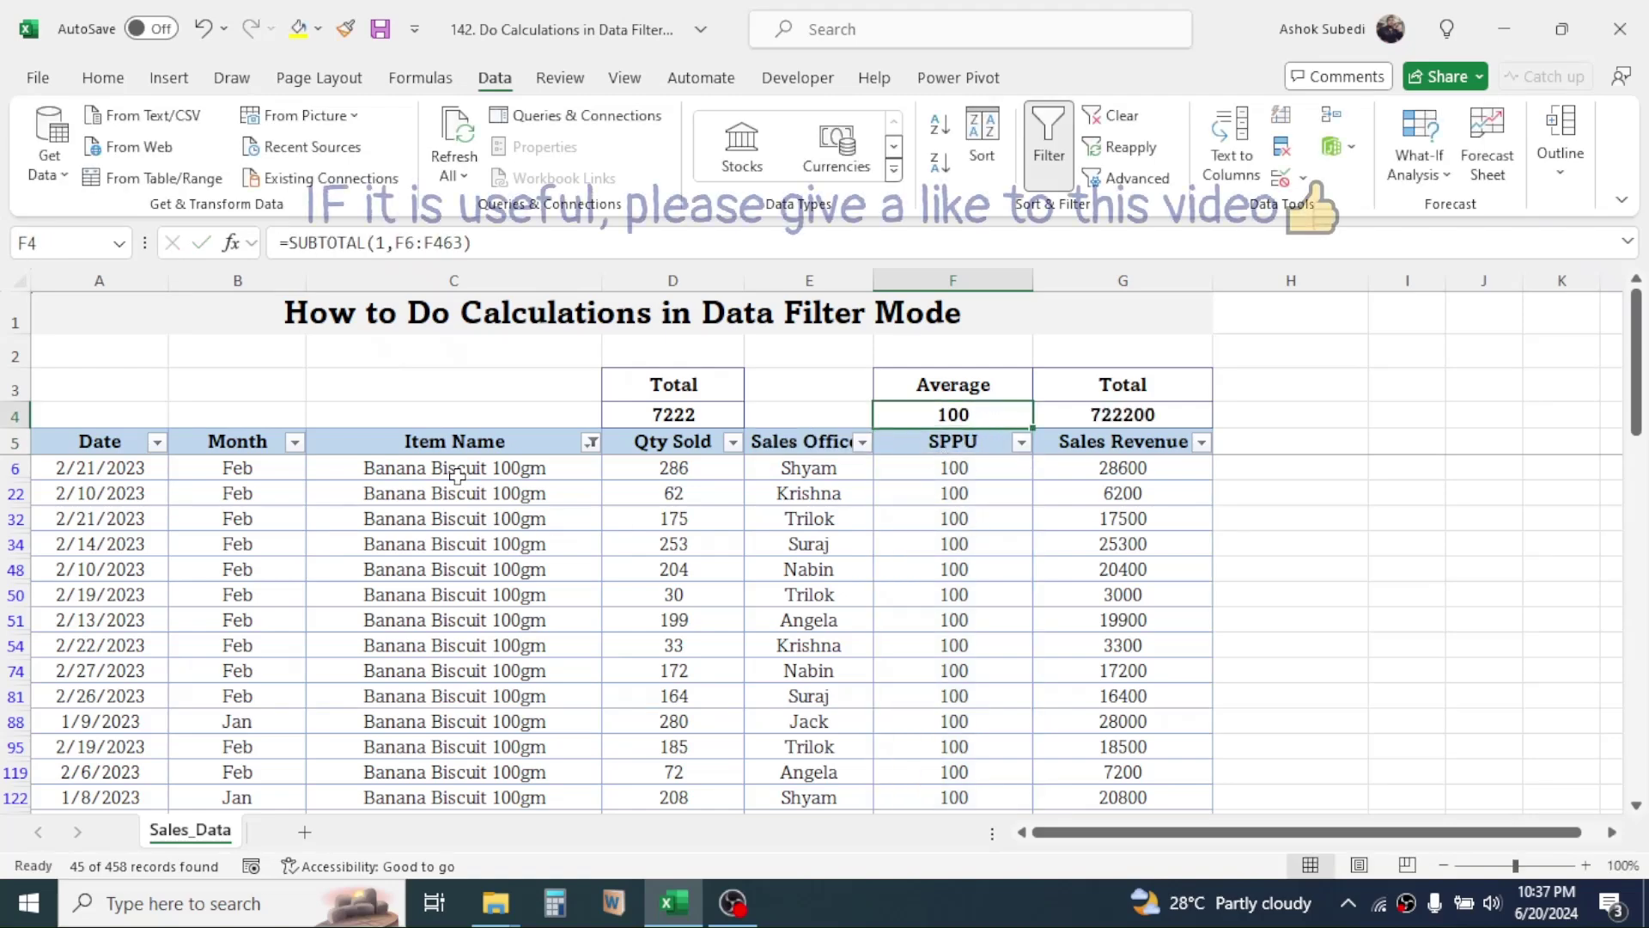
- Remove the Item Name filter to show every row
{"action": "left_click", "coordinate": [591, 442]}
{"action": "left_click", "coordinate": [530, 483]}
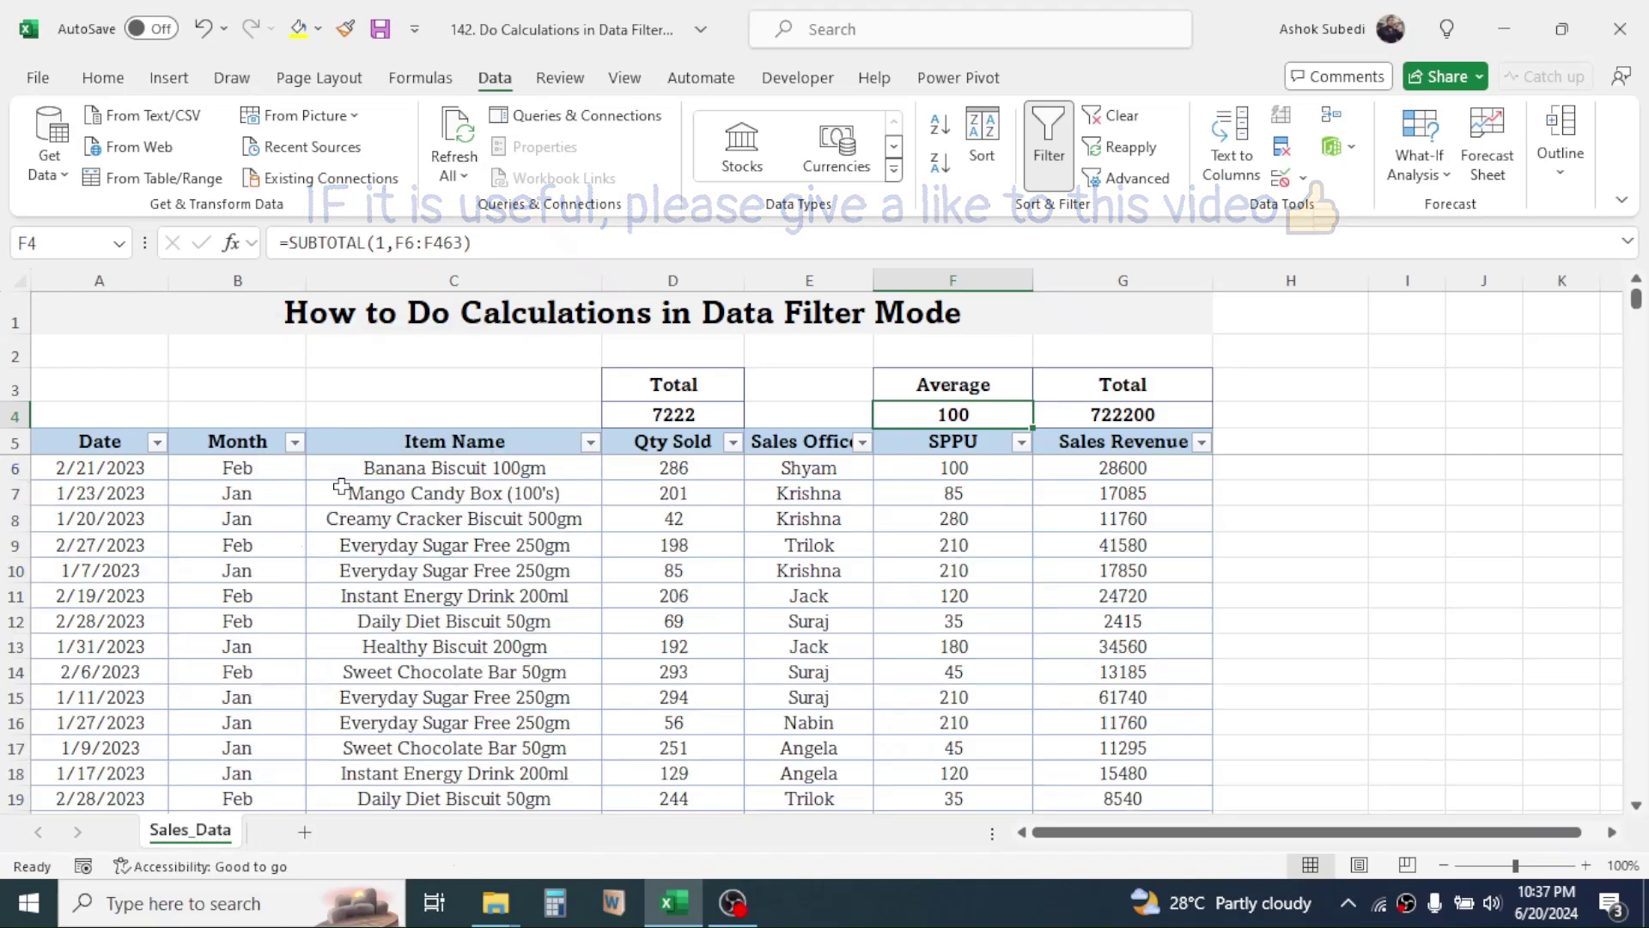
{"action": "left_click", "coordinate": [837, 516]}
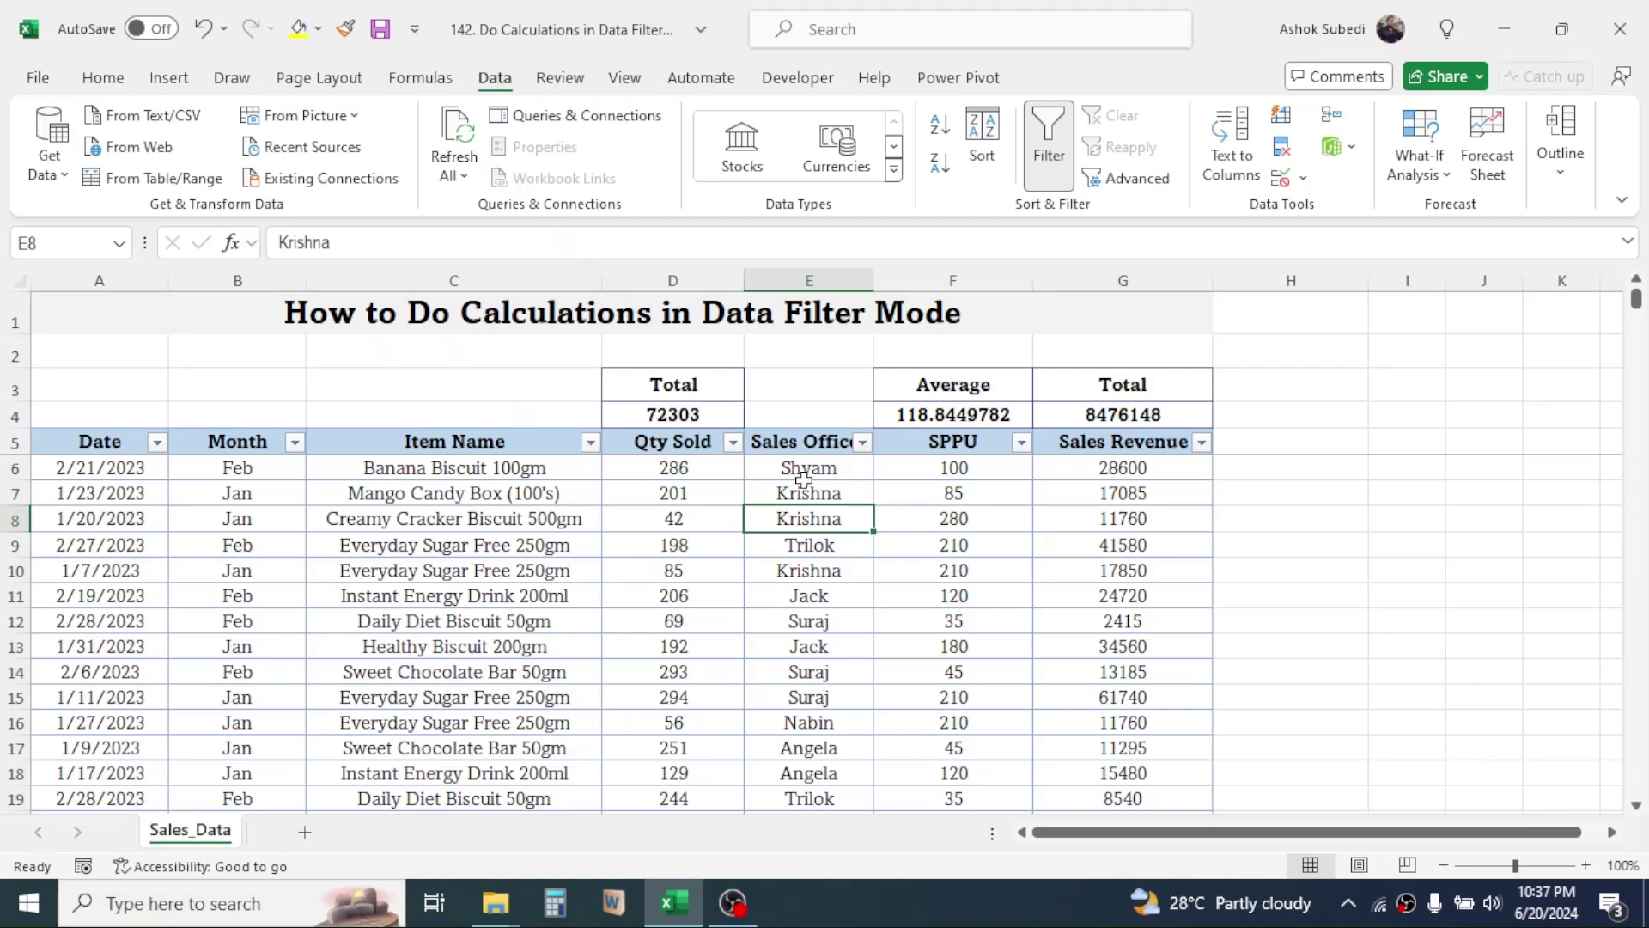
- Filter Sales Officer to Jack (86 of 458 rows) and check the subtotals in D4, F4 and G4
{"action": "left_click", "coordinate": [862, 443]}
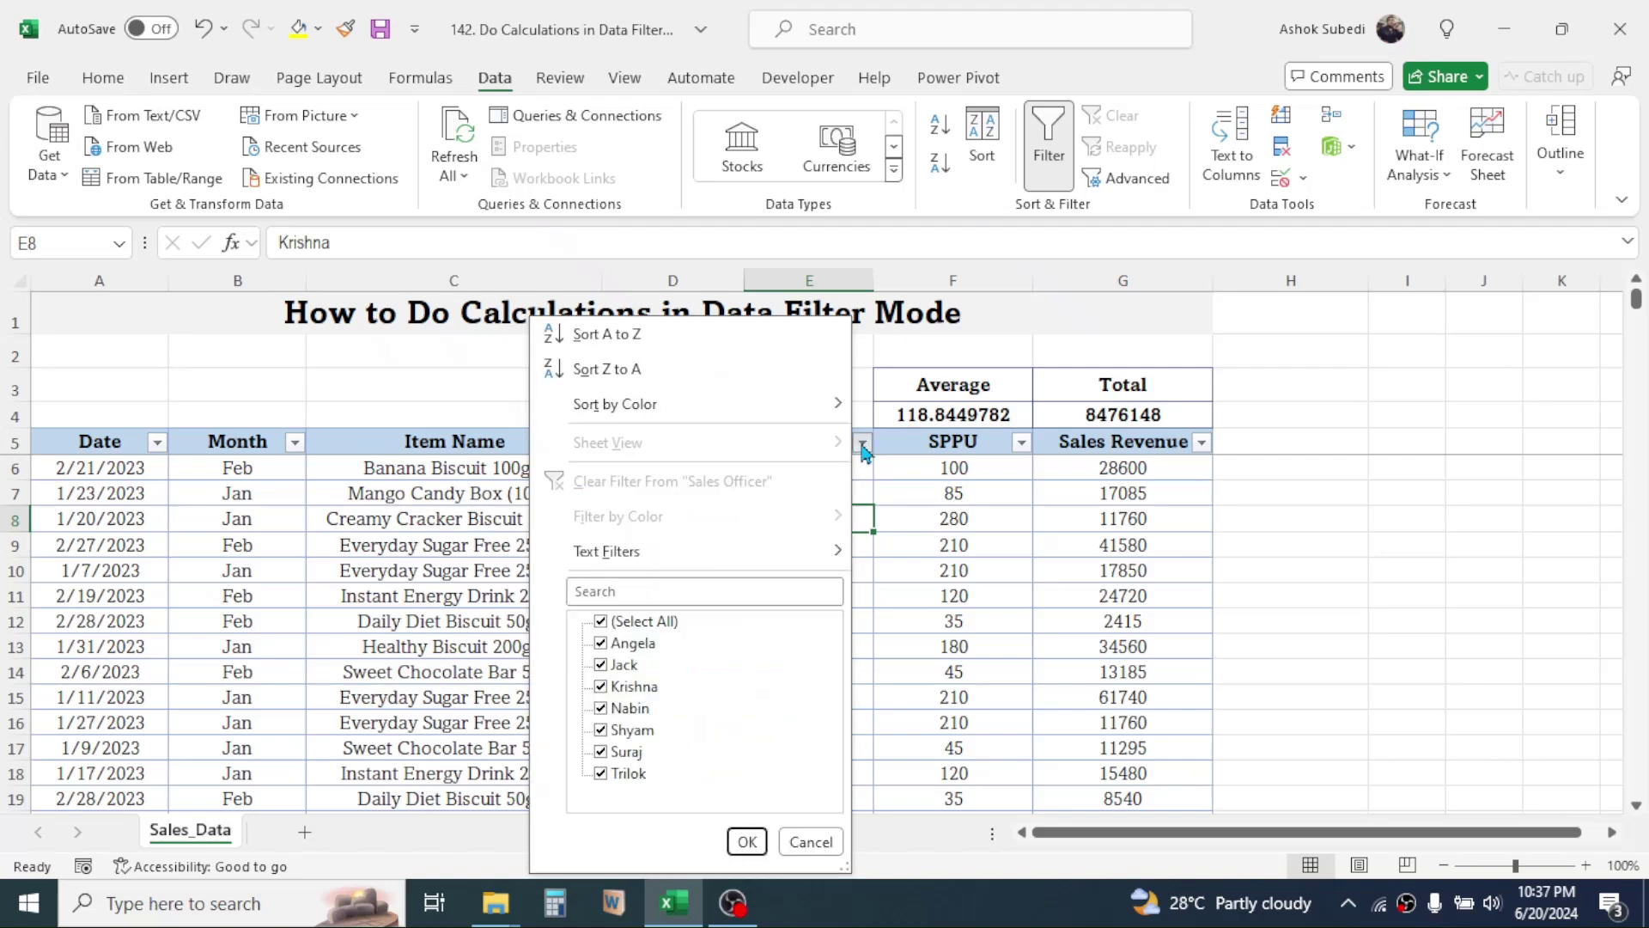
{"action": "left_click", "coordinate": [620, 622]}
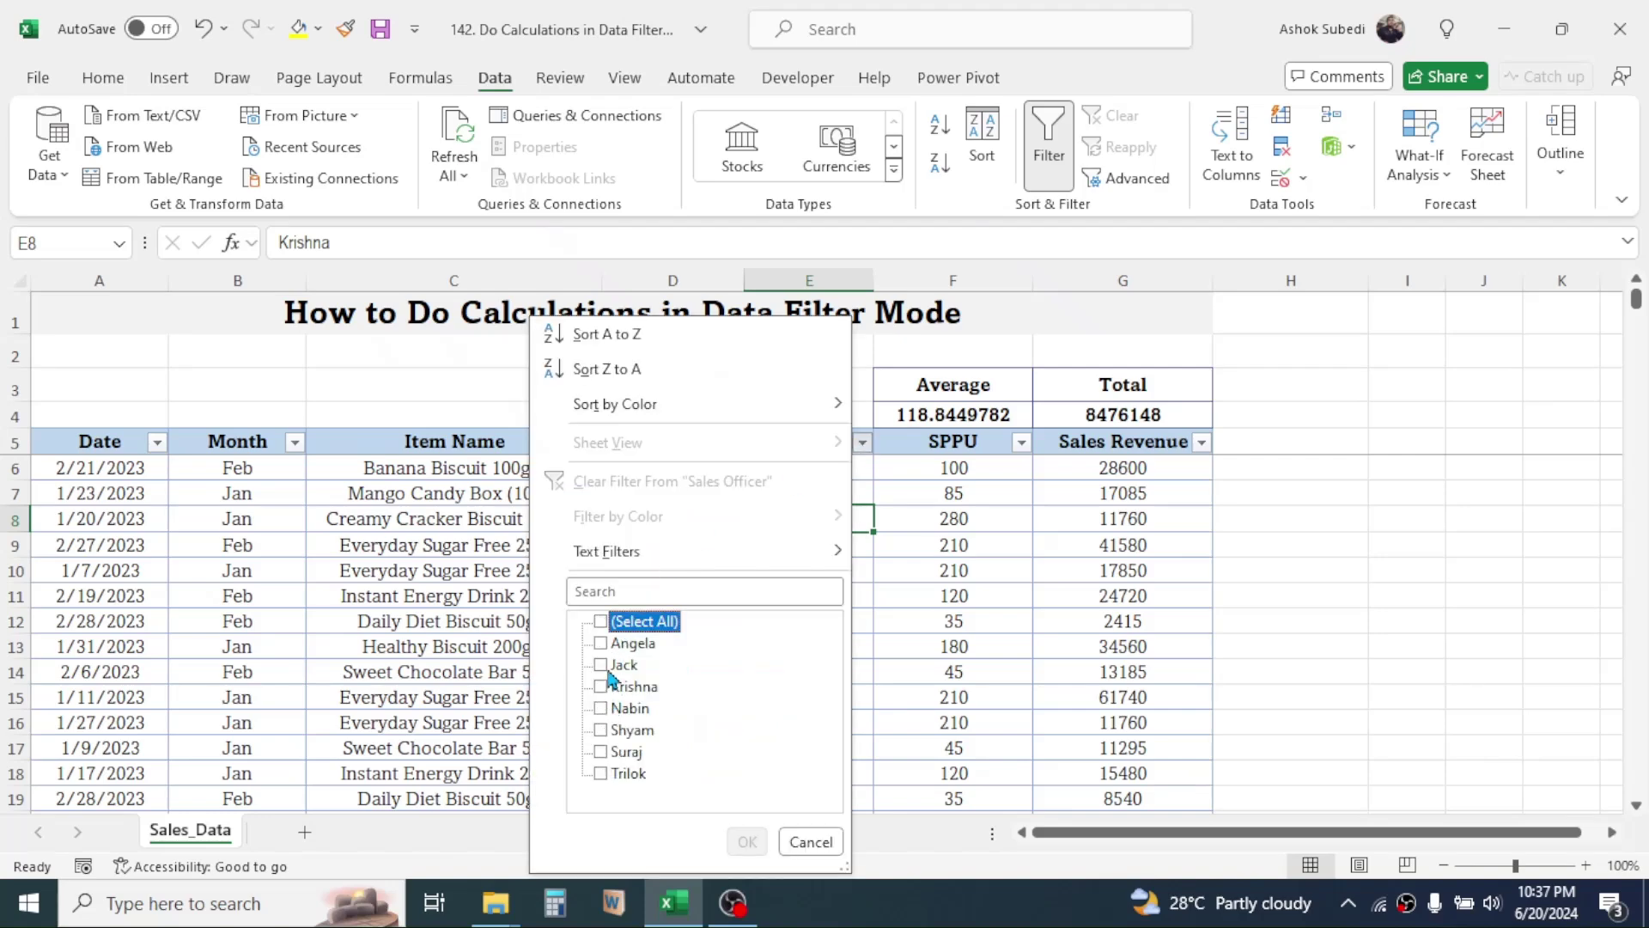
{"action": "left_click", "coordinate": [612, 666]}
{"action": "left_click", "coordinate": [747, 841]}
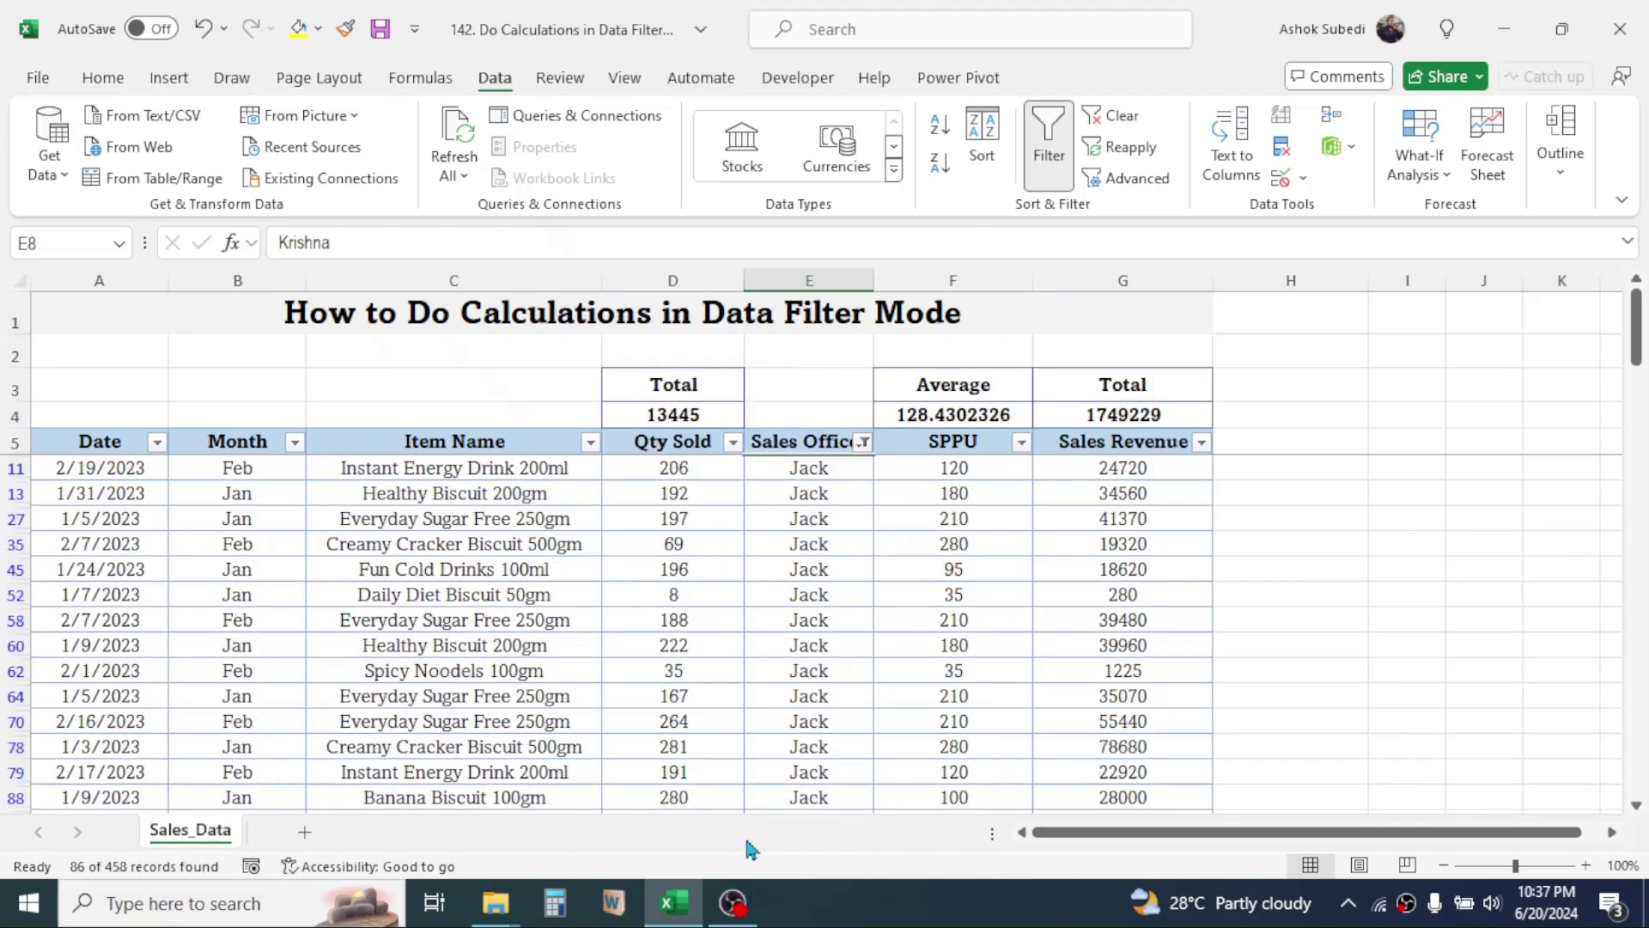
{"action": "left_click", "coordinate": [1000, 562]}
{"action": "left_click", "coordinate": [716, 418]}
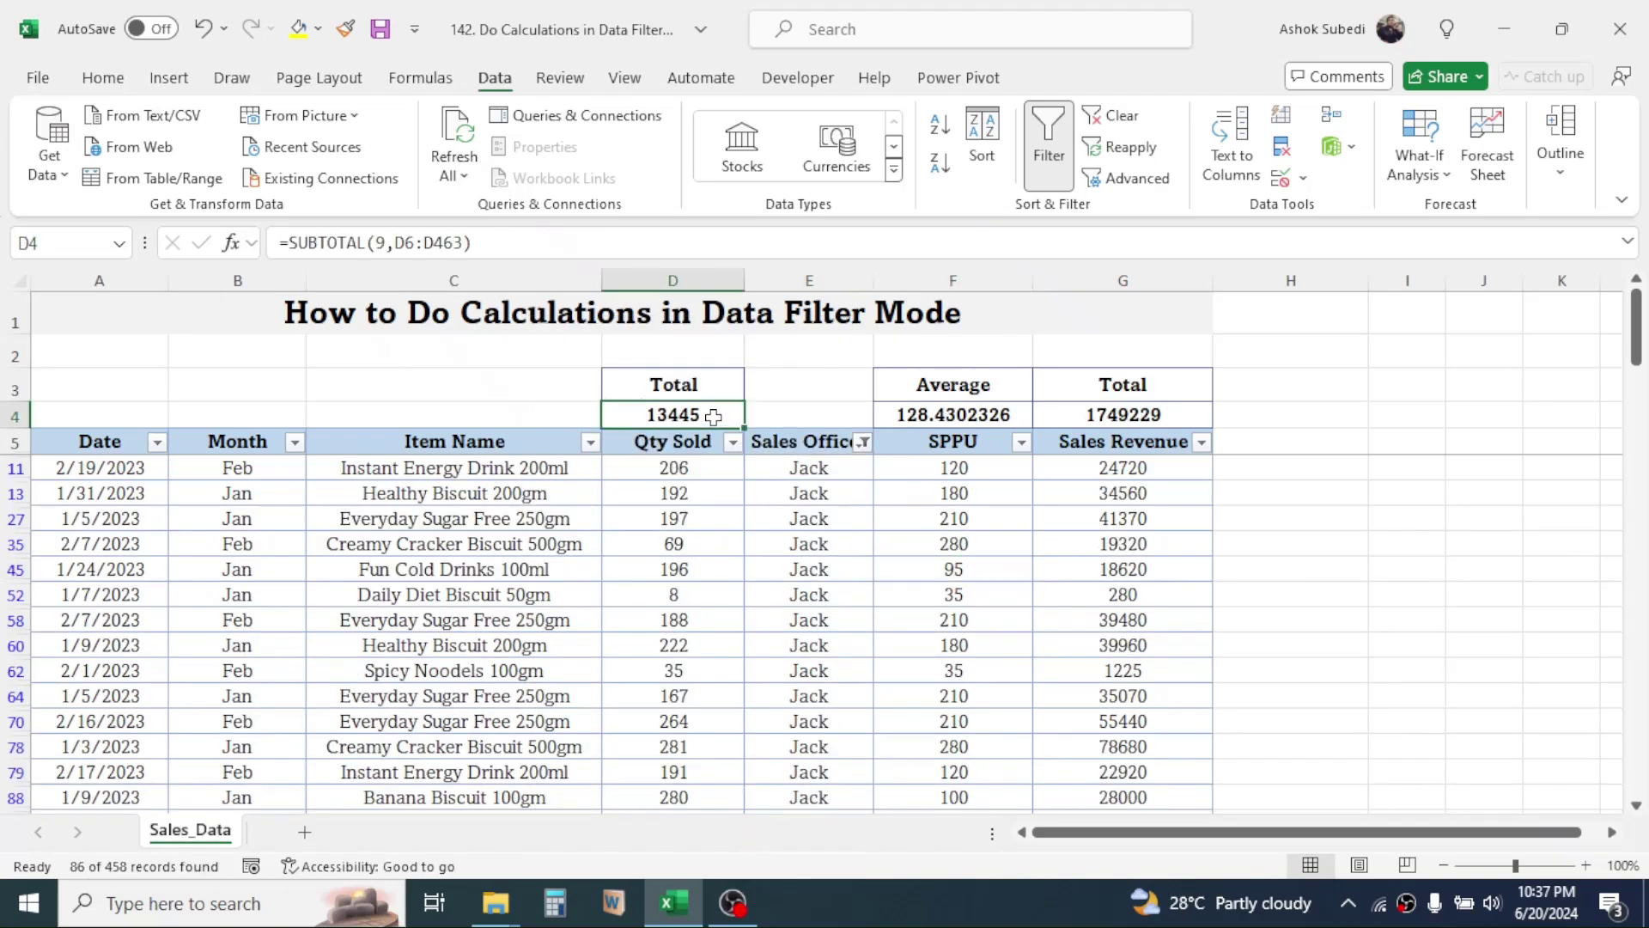
{"action": "left_click", "coordinate": [949, 417]}
{"action": "left_click", "coordinate": [1072, 417]}
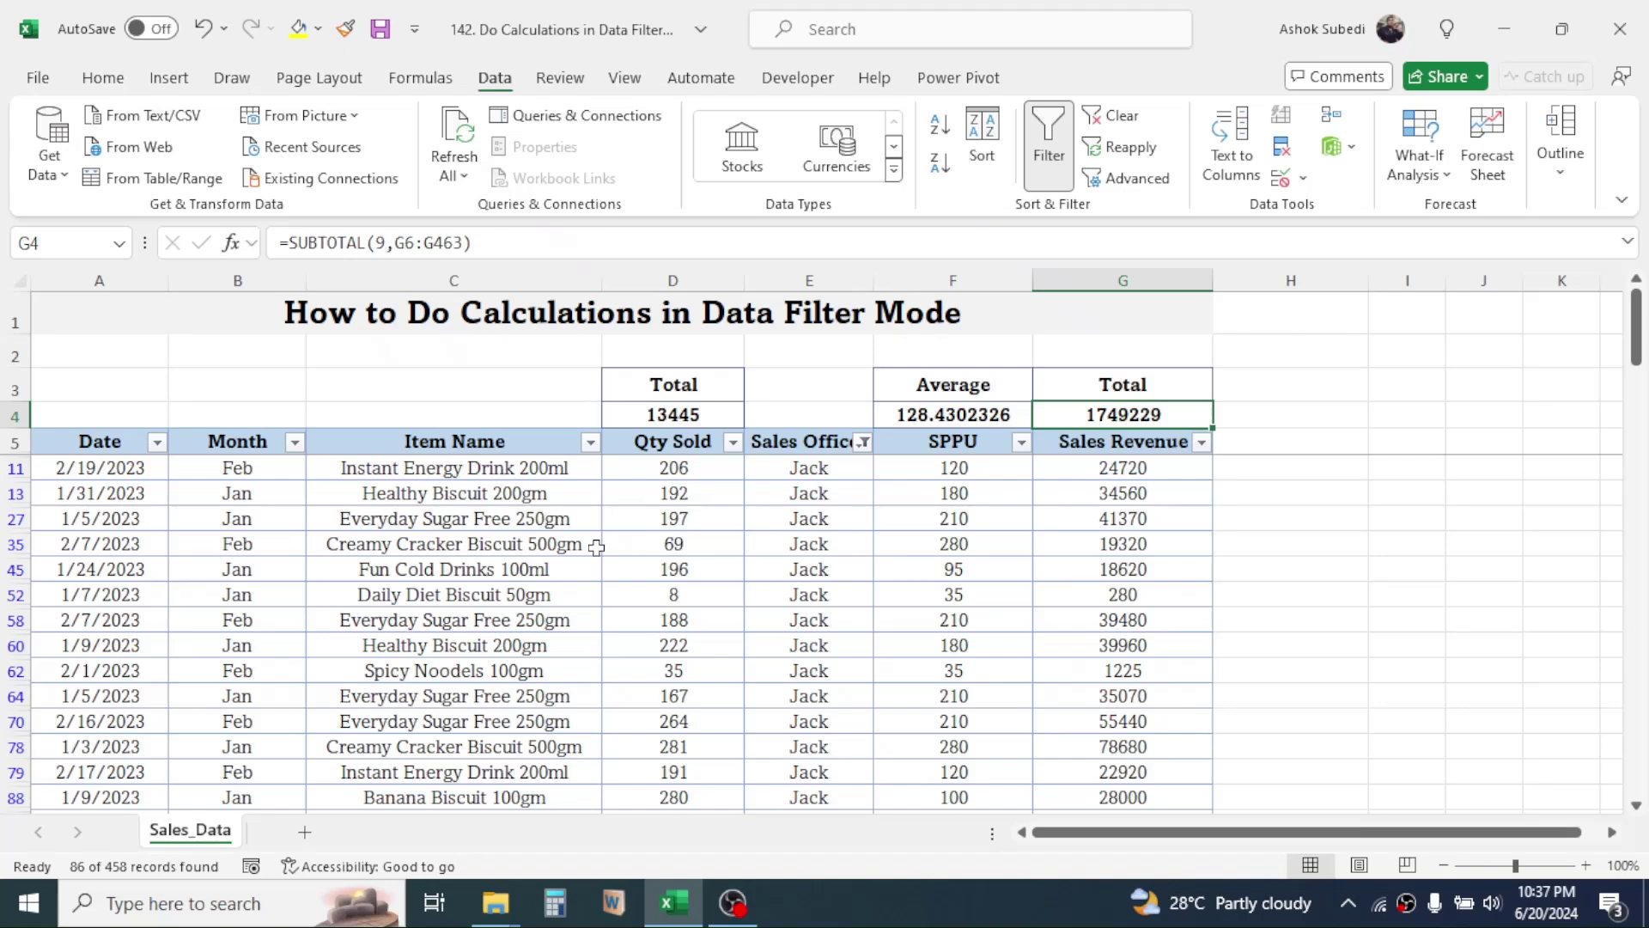
{"action": "key", "text": "Up"}
{"action": "key", "text": "Up"}
{"action": "key", "text": "Right"}
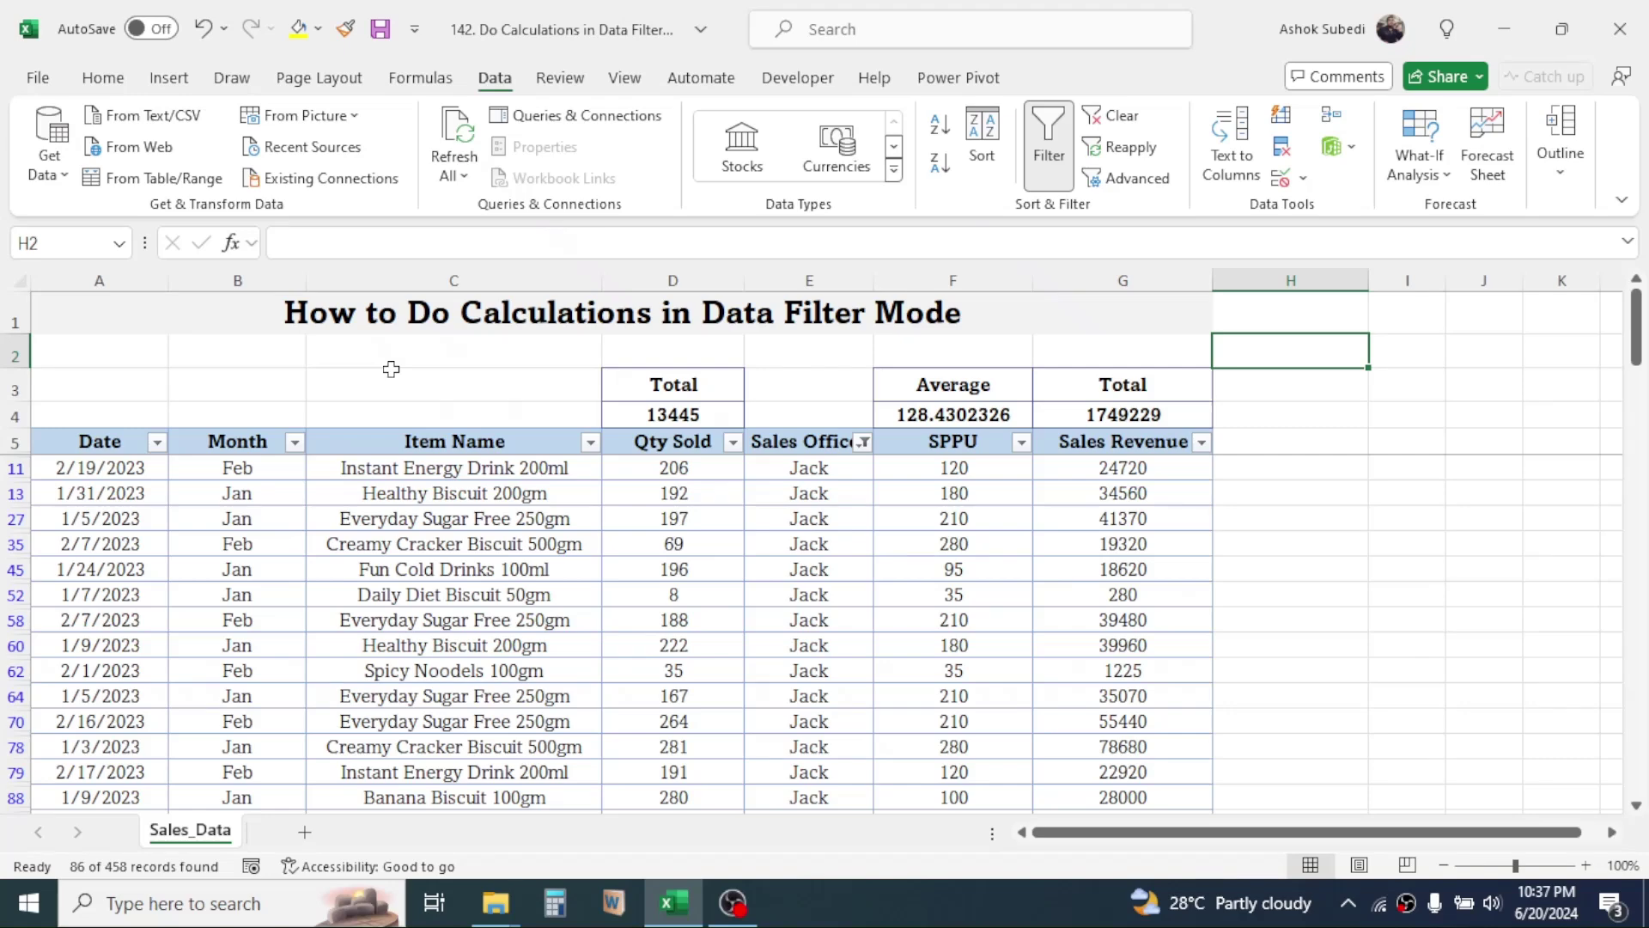
{"action": "left_click", "coordinate": [1427, 321]}
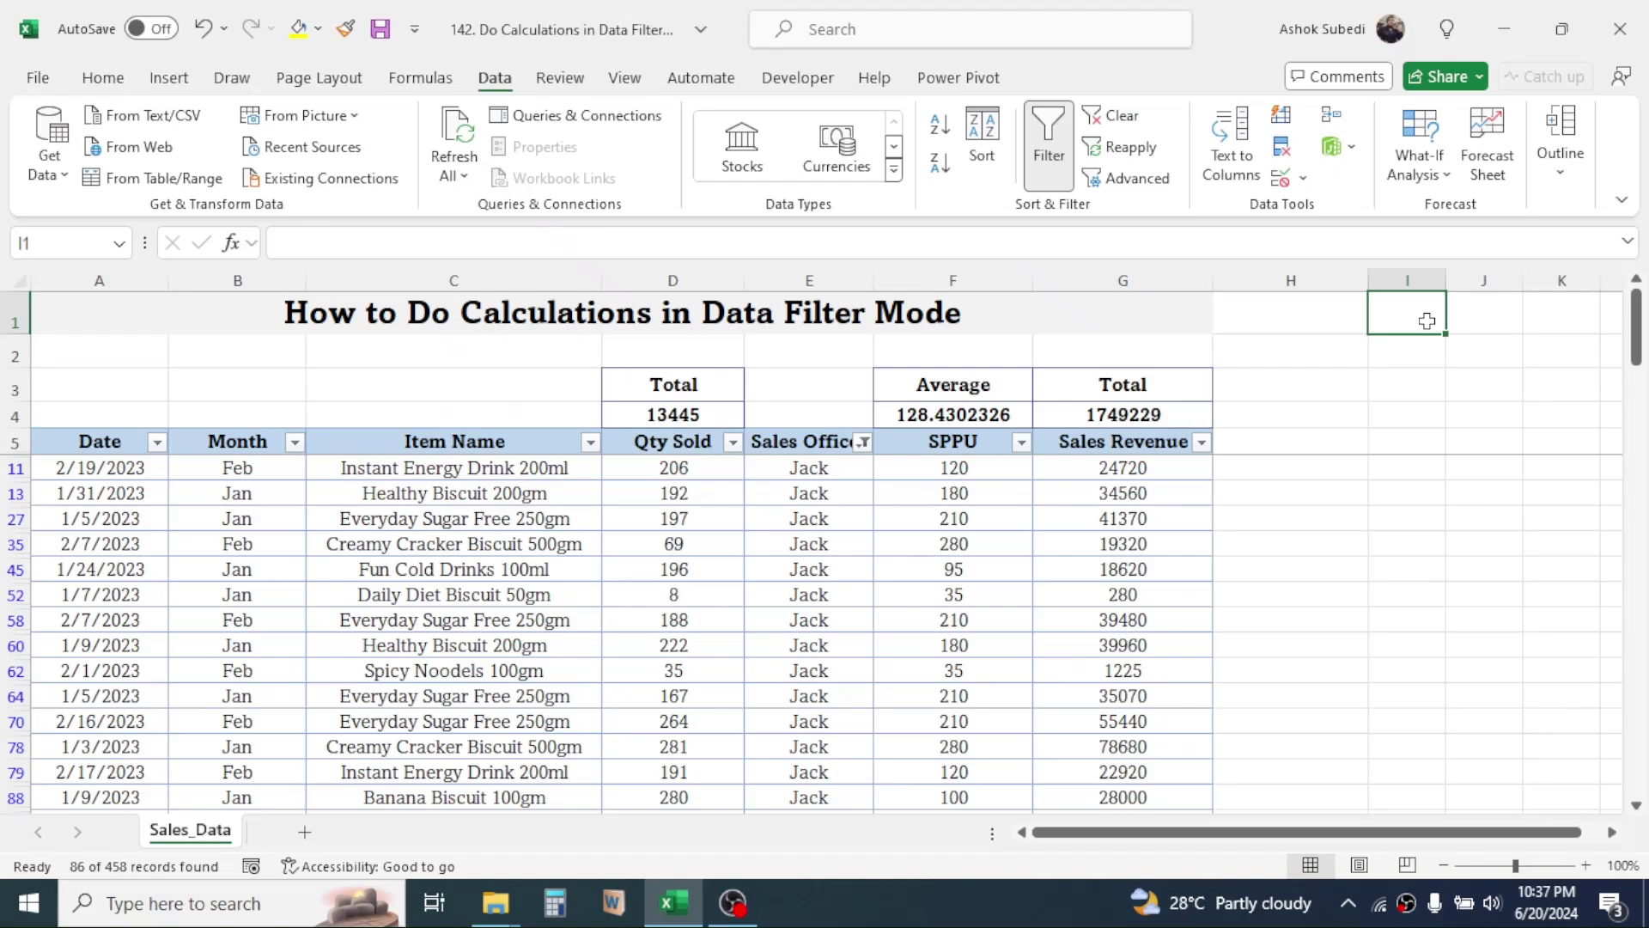
{"action": "left_click", "coordinate": [1503, 320]}
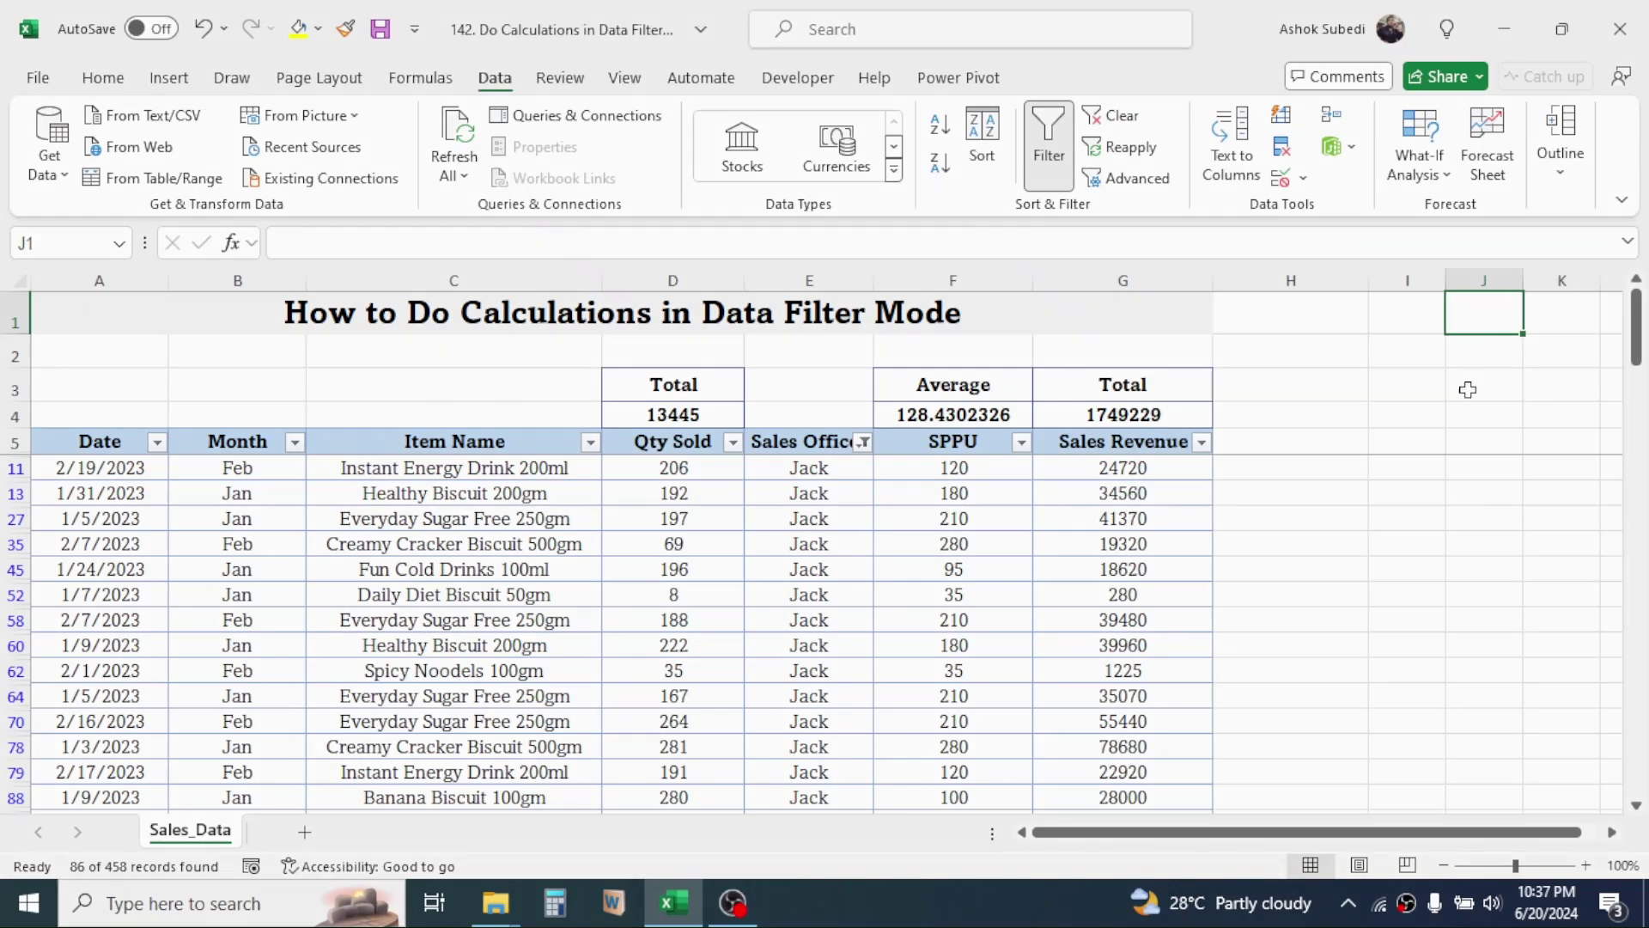